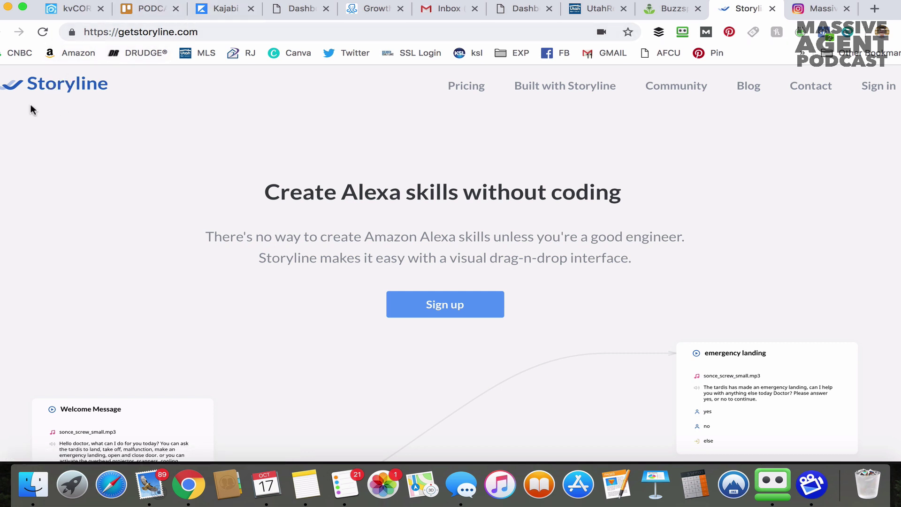
Step: Browse the Basic and Professional pricing plans, then sign in to the account dashboard
left_click(459, 86)
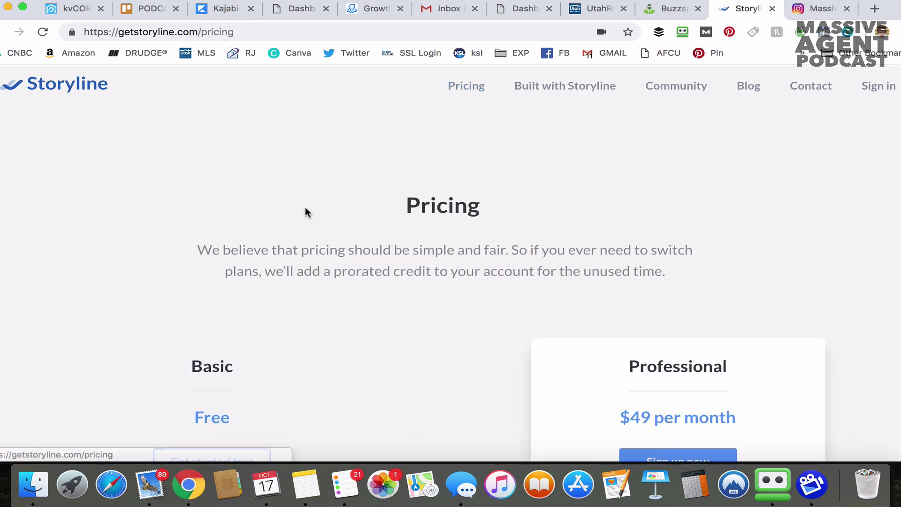
scroll(306, 207, "down", 10)
scroll(569, 203, "up", 3)
scroll(569, 203, "up", 3)
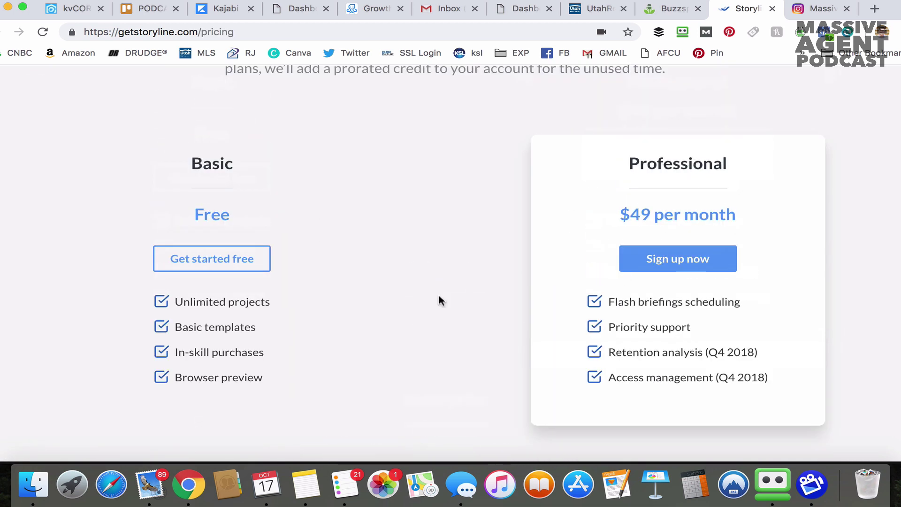
scroll(328, 275, "down", 2)
scroll(332, 217, "up", 8)
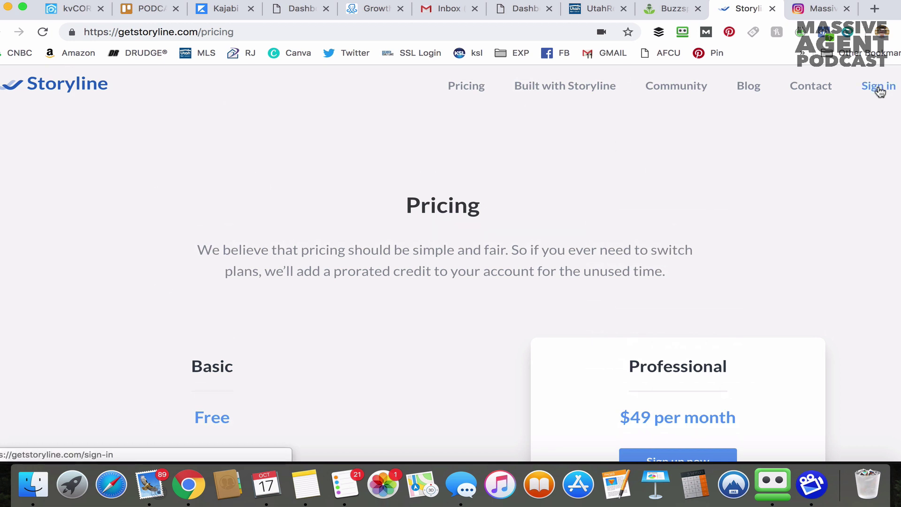
left_click(879, 88)
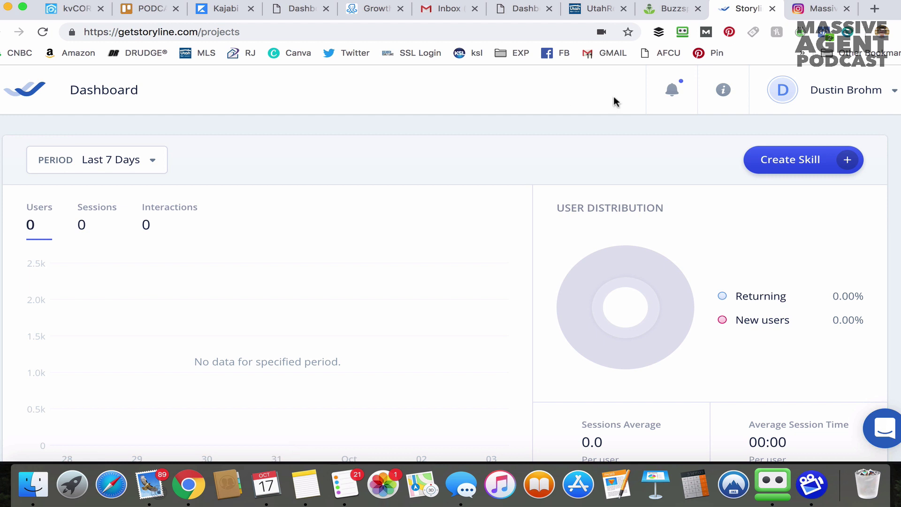
Step: Start creating a new custom skill
scroll(642, 133, "down", 1)
scroll(642, 133, "down", 1)
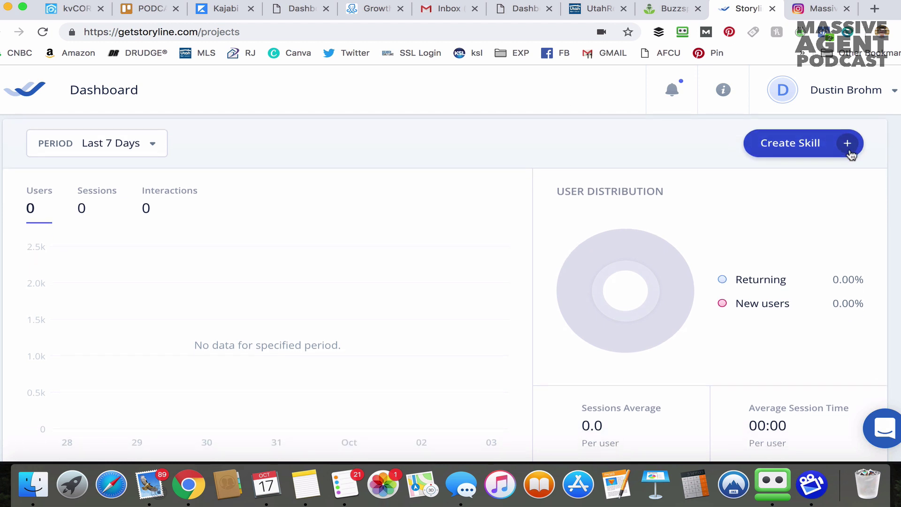
left_click(833, 150)
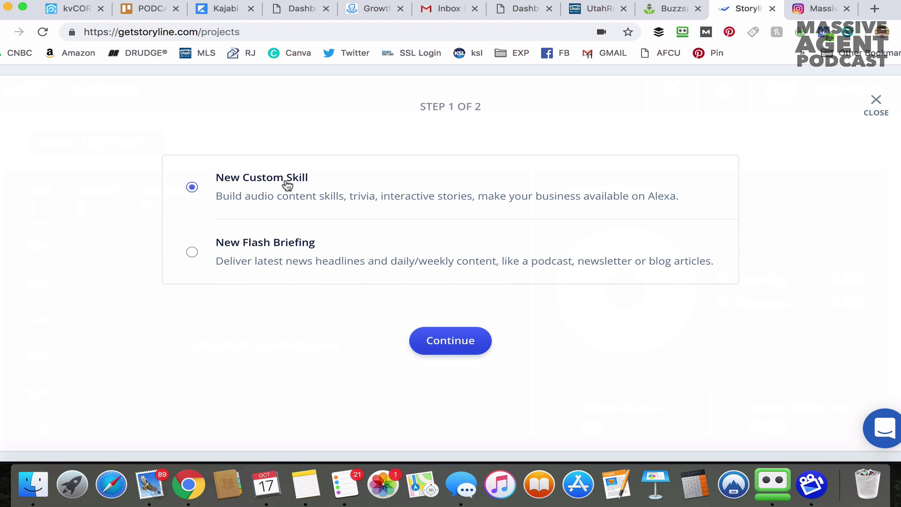
left_click(450, 347)
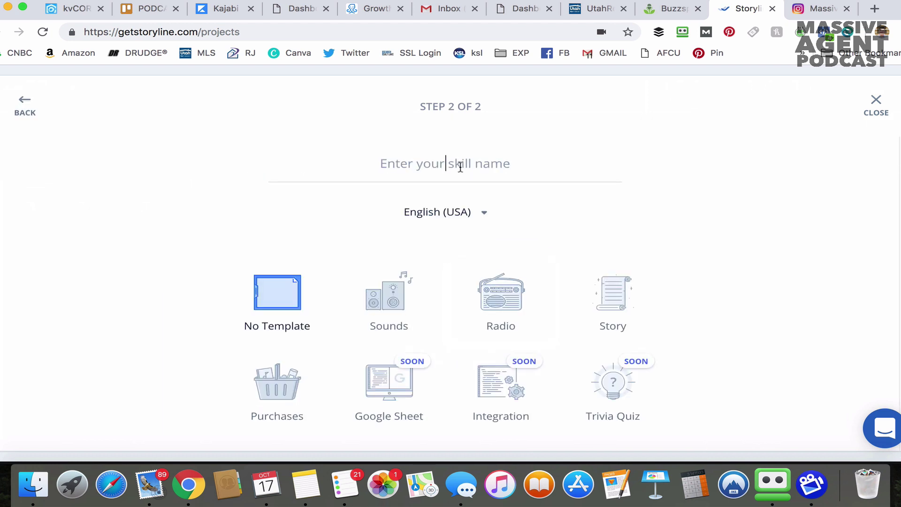
Step: Name the skill 'Listing on 123 Main St' and choose No Template
type("Test ")
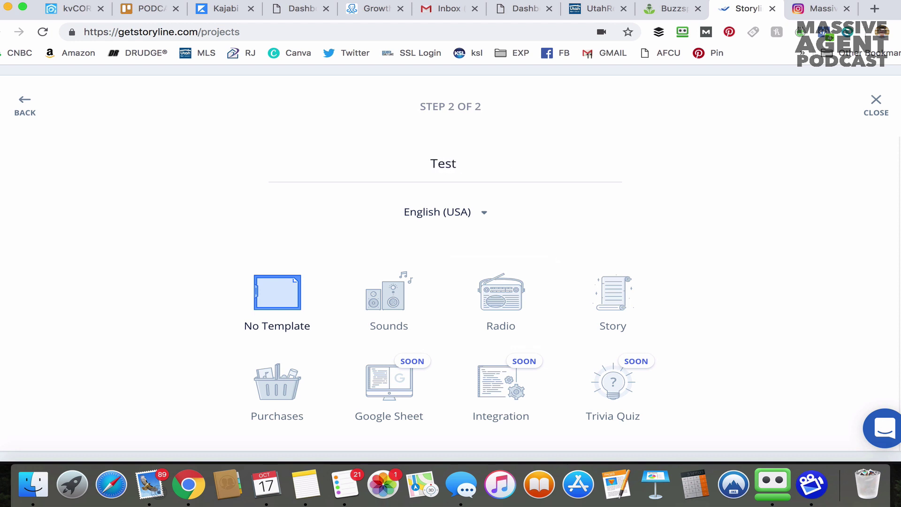
type("Skil")
key("BackSpace")
key("BackSpace")
key("BackSpace")
key("BackSpace")
key("BackSpace")
key("BackSpace")
key("BackSpace")
key("BackSpace")
key("BackSpace")
type("Listing n")
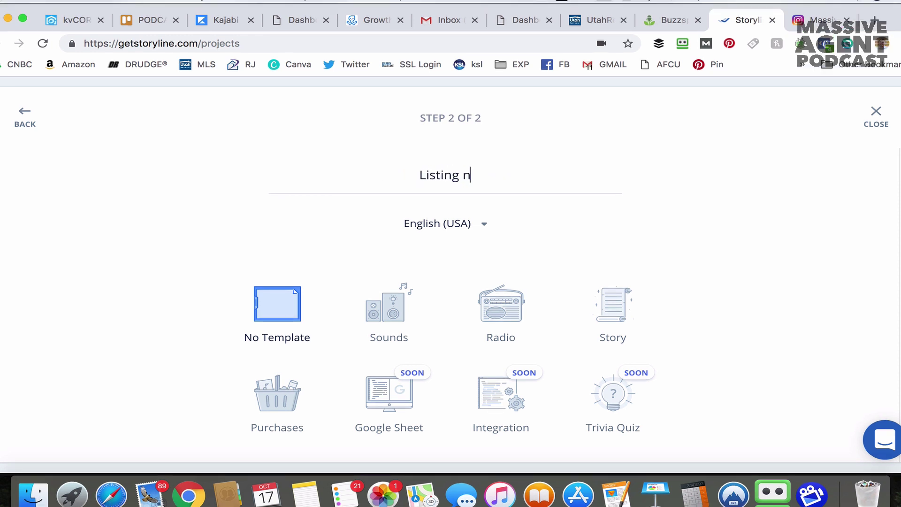
key("BackSpace")
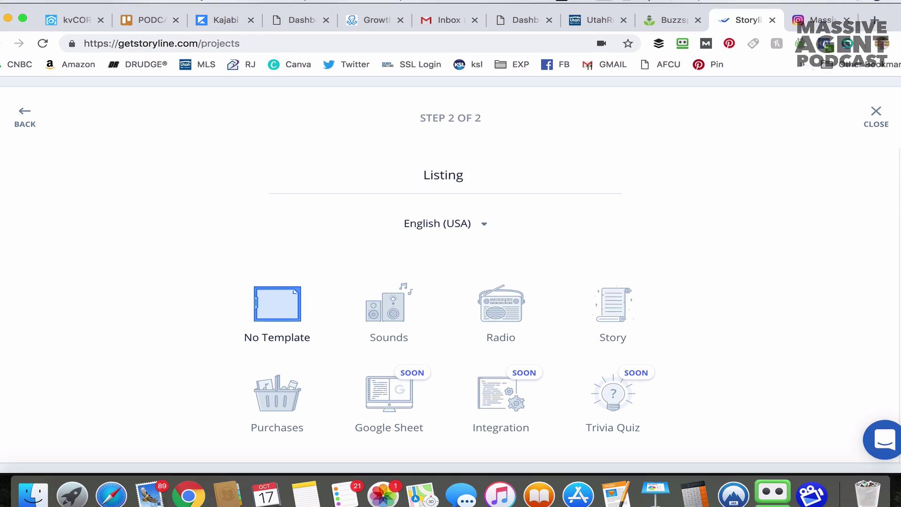
type("on 123 Main St")
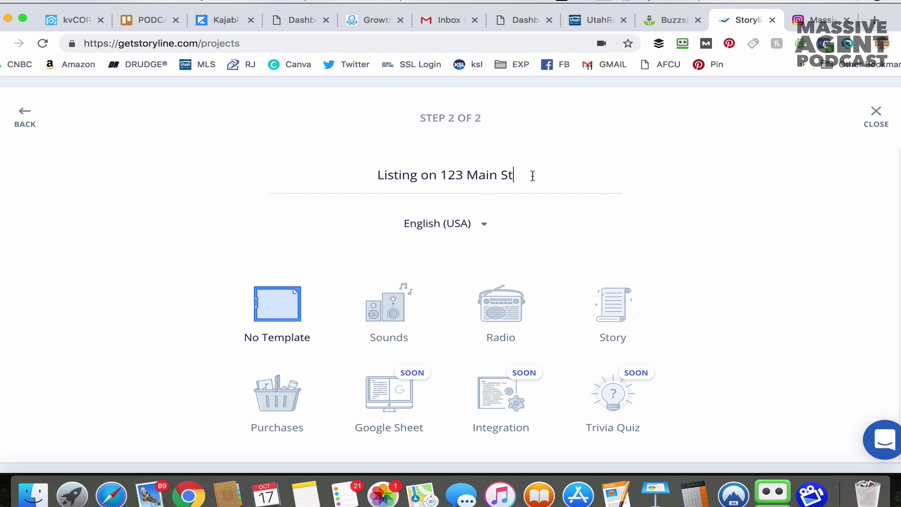
scroll(376, 226, "down", 1)
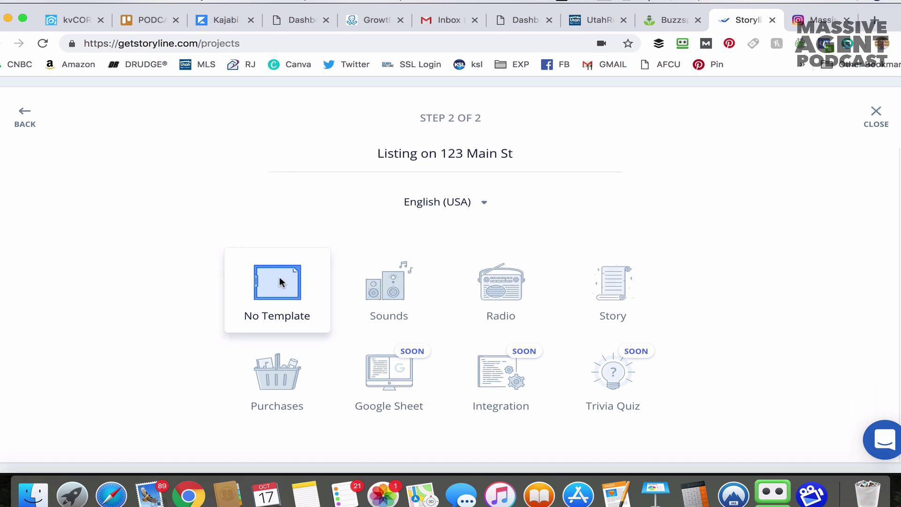
left_click(280, 283)
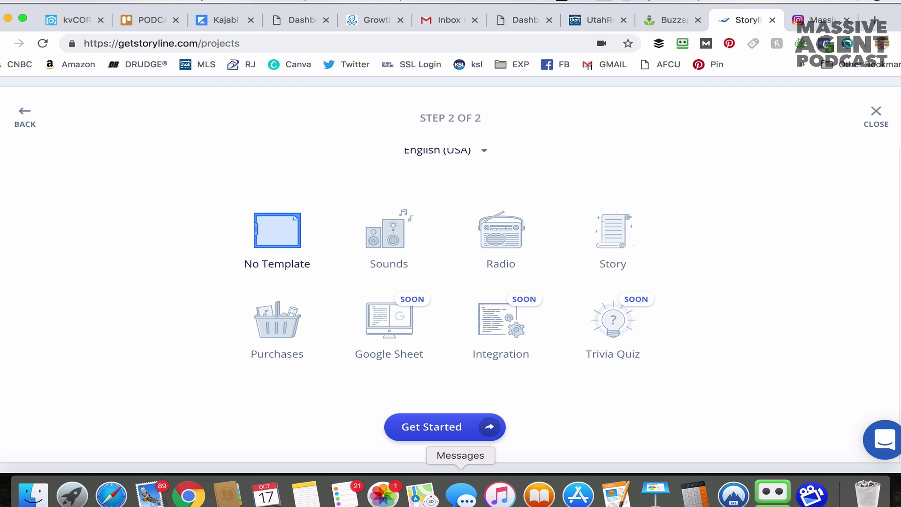
Step: Create the skill and review its Publishing page's prefilled invocation name and descriptions
left_click(479, 427)
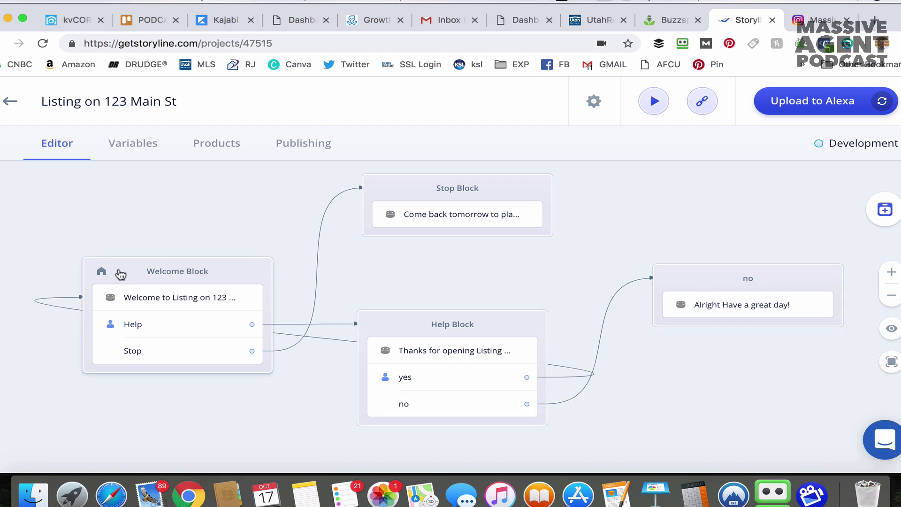
left_click(302, 144)
scroll(133, 234, "down", 2)
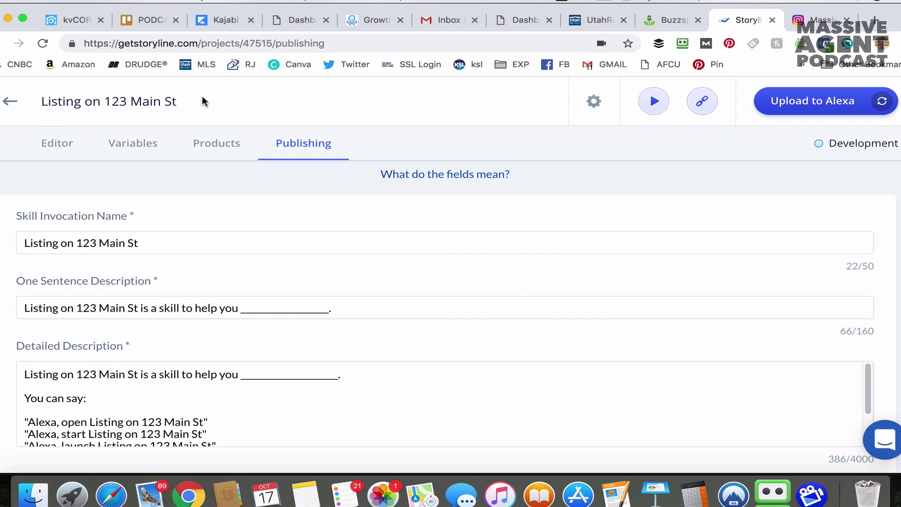
Step: Leave the invocation name as 'Listing on 123 Main St' and return to the Editor's block diagram
left_click_drag(140, 243, 16, 243)
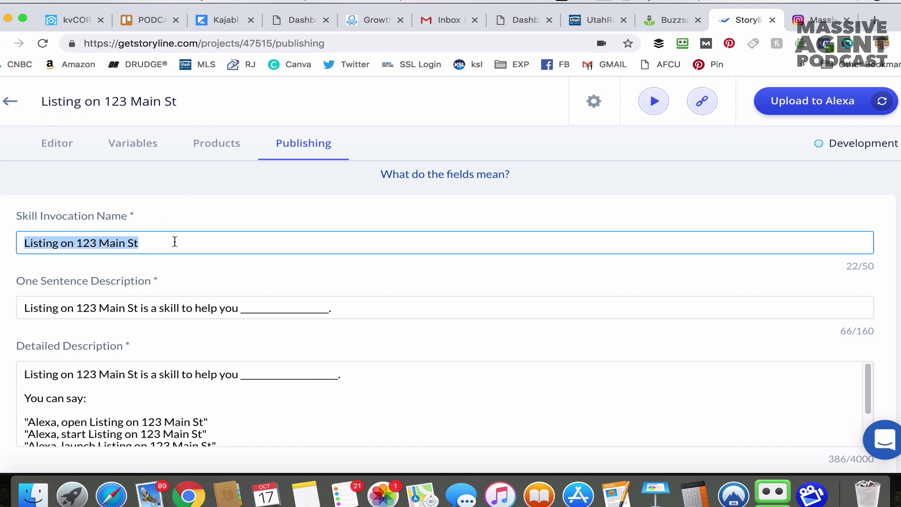
left_click(175, 242)
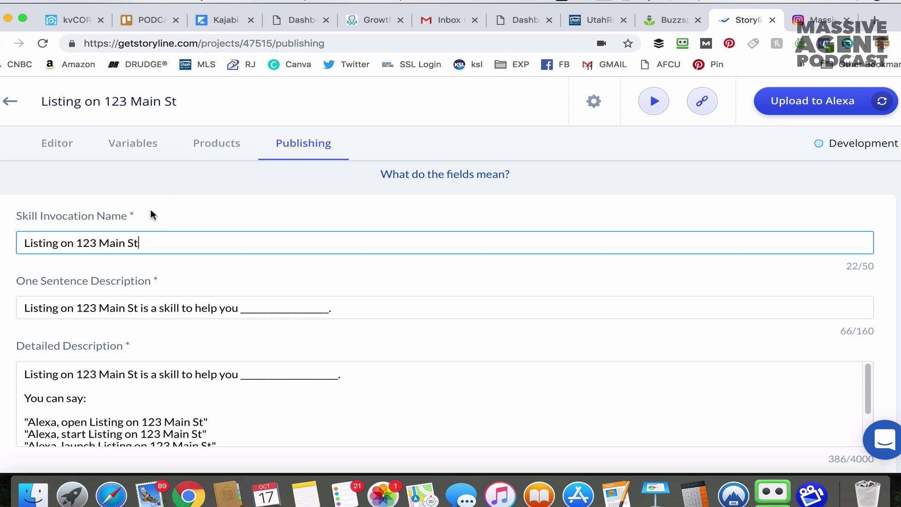
scroll(177, 227, "up", 1)
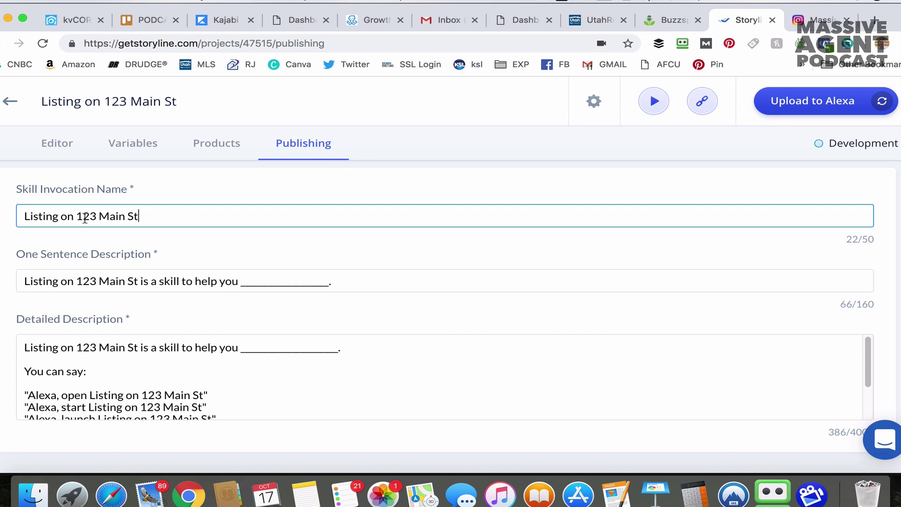
left_click(53, 144)
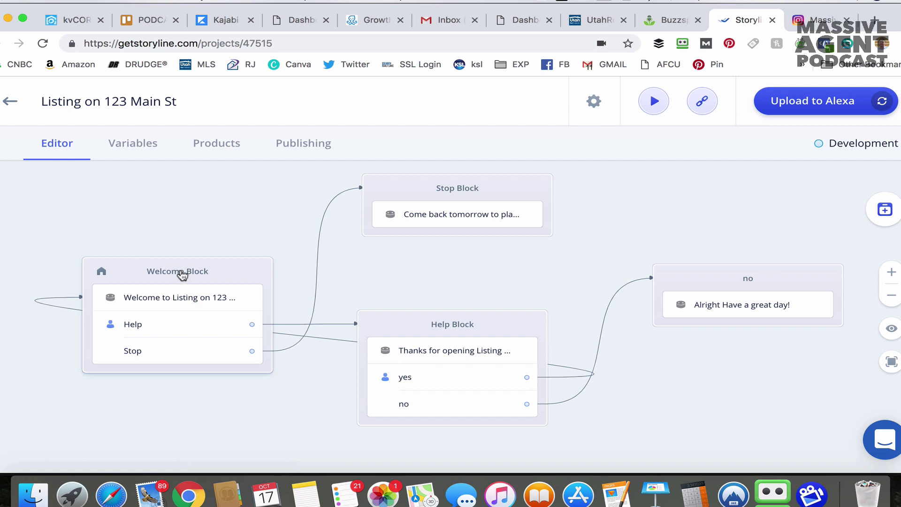
Step: Move the Welcome Block up-right and the Help Block lower-left, then edit the welcome message
left_click_drag(204, 275, 225, 233)
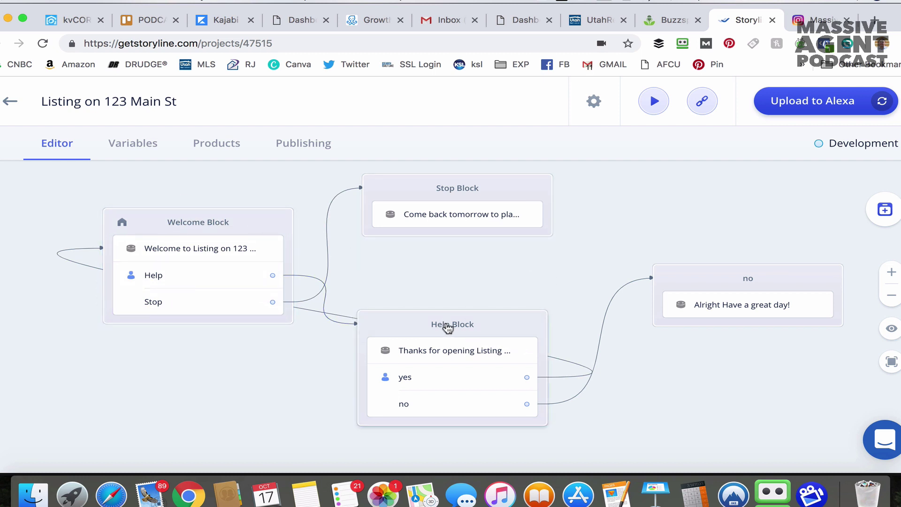
left_click_drag(447, 330, 71, 388)
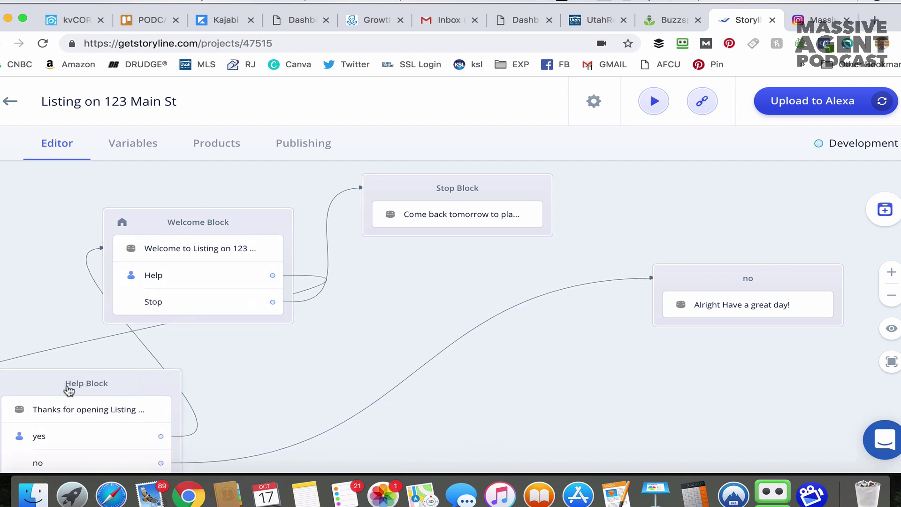
scroll(25, 313, "down", 2)
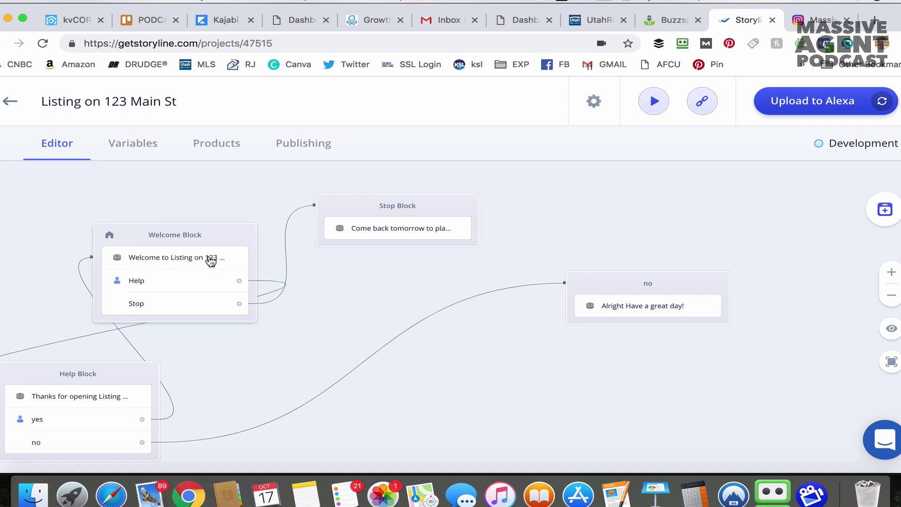
left_click(209, 259)
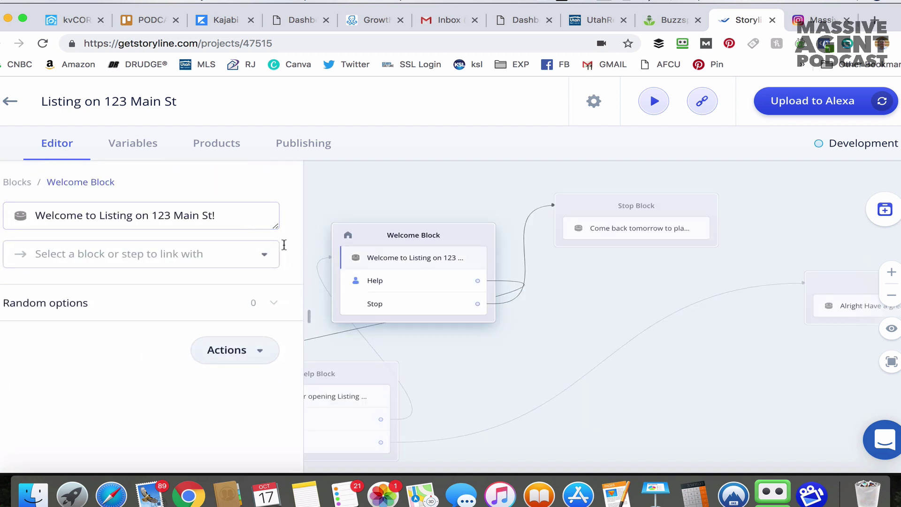
Step: Extend the welcome message: the block's most beautiful home, priced to sell, near a Starbucks
left_click(381, 263)
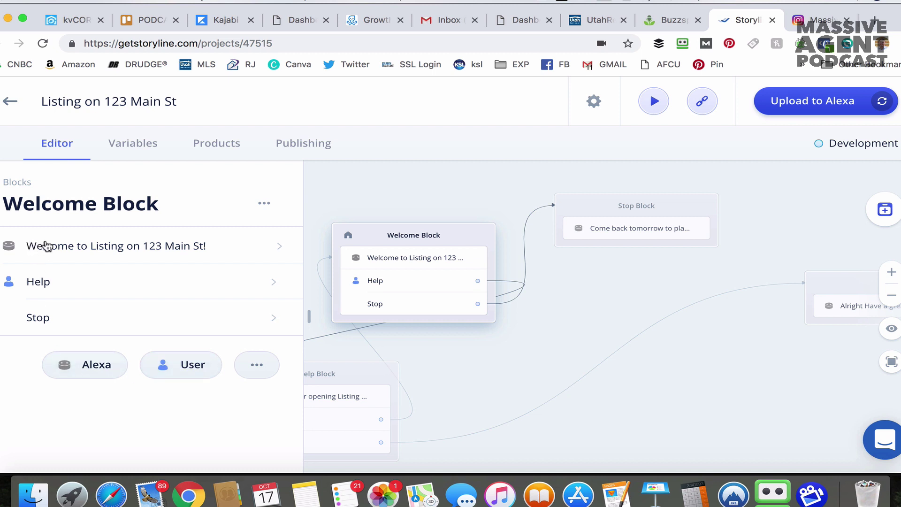
left_click(46, 246)
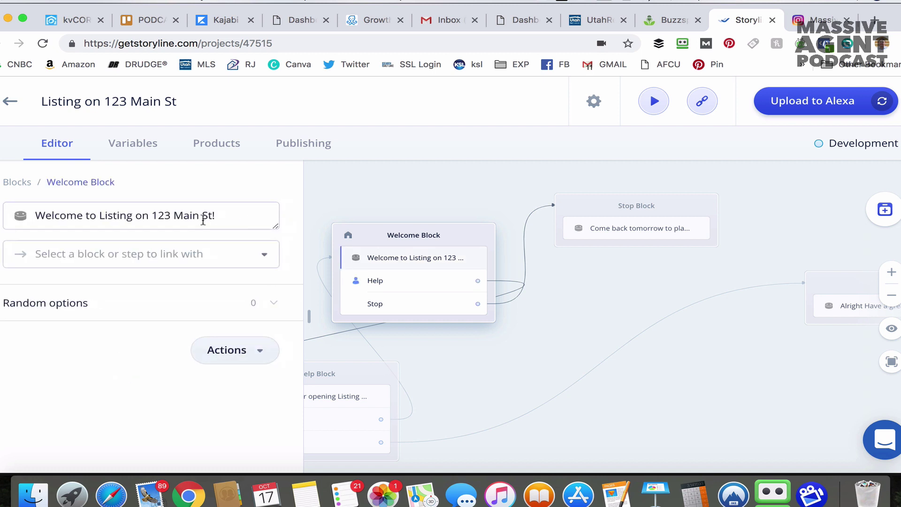
left_click(236, 219)
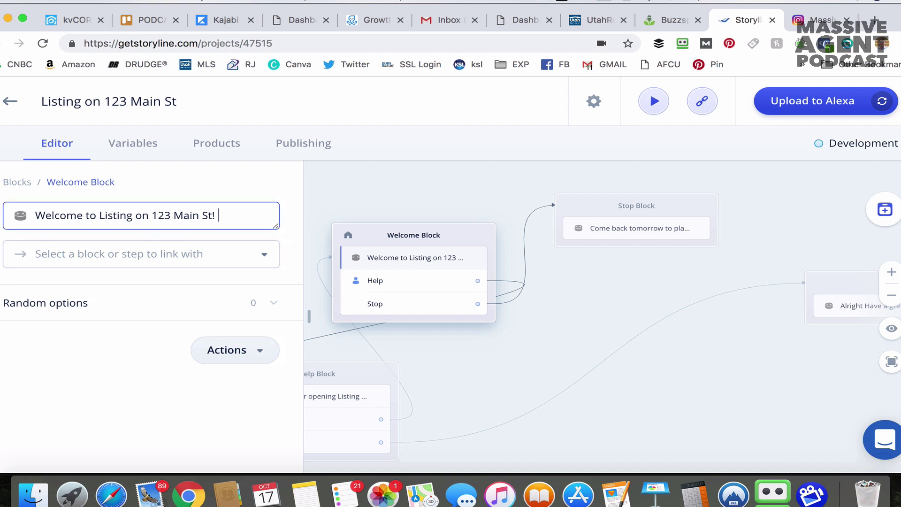
type("It's easily the most beautiful home on the block, and price")
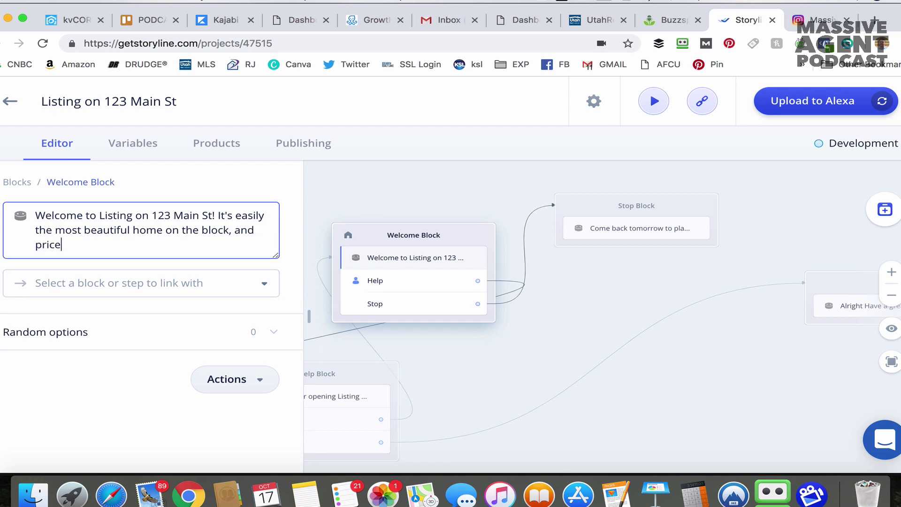
type("d to sell. Did you know there's a Starb")
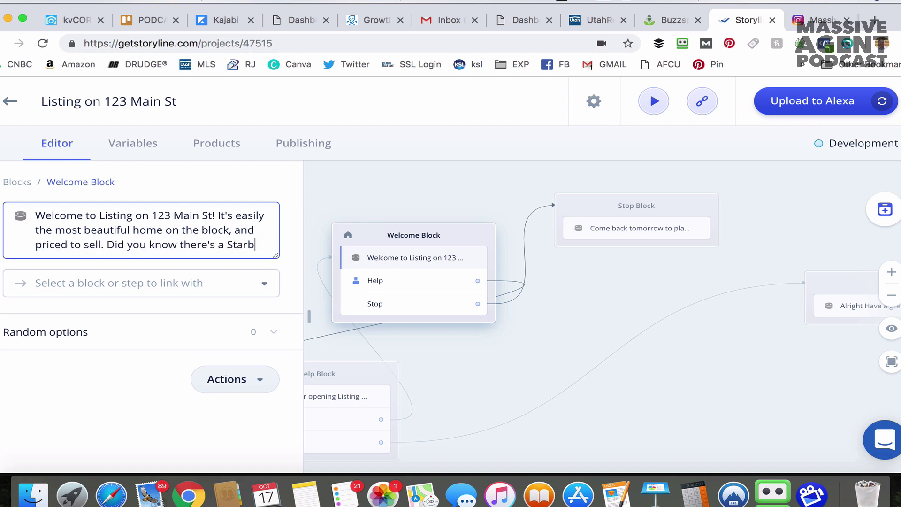
type("ucks around the corner?")
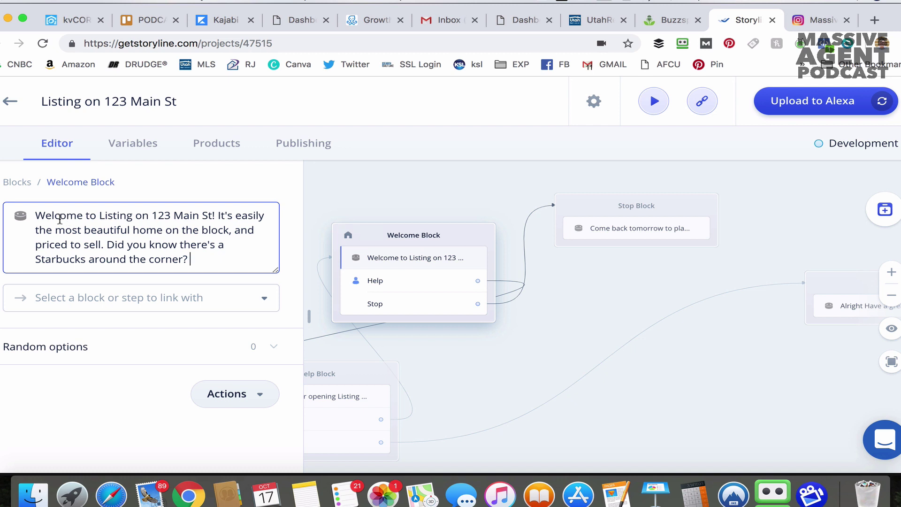
Step: Delete 'Listing on' so the message begins 'Welcome to 123 Main St!'
left_click_drag(99, 216, 139, 216)
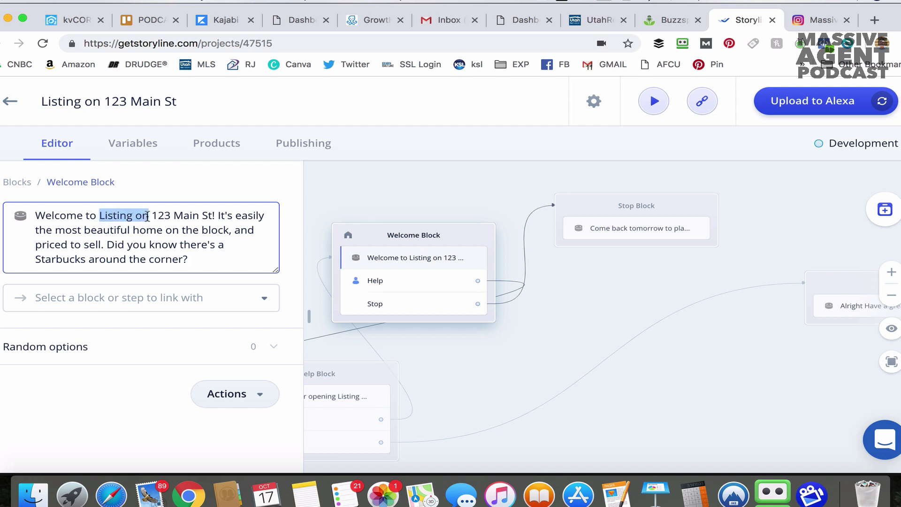
key("BackSpace")
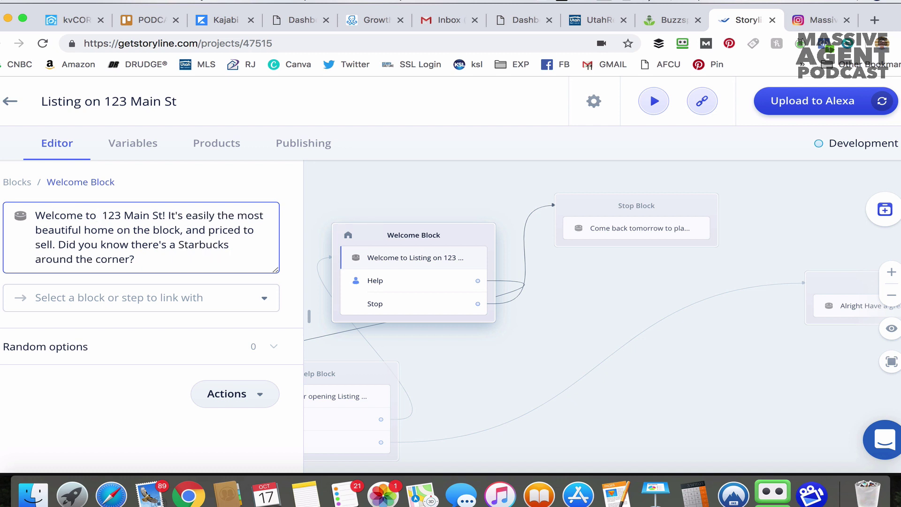
key("BackSpace")
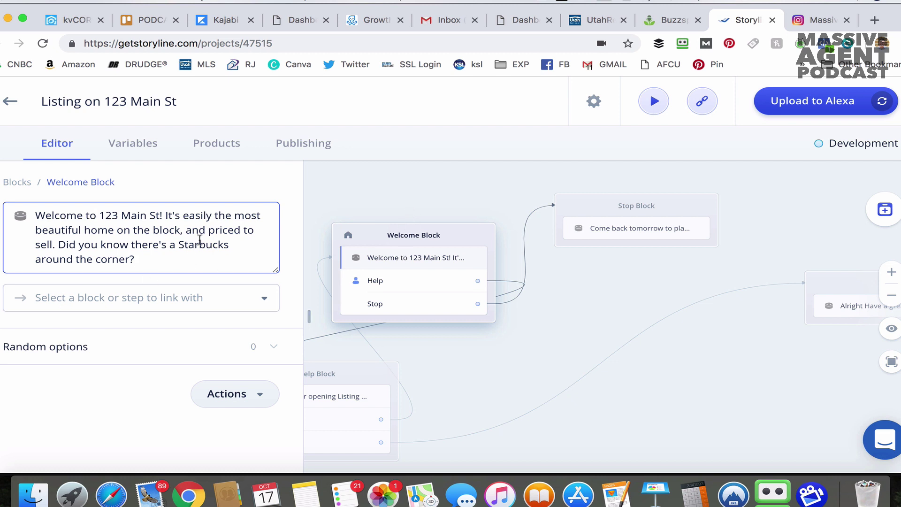
Step: Add the Alexa line 'Would you like to hear more about the neighborhood?' to the Welcome Block
scroll(328, 225, "down", 5)
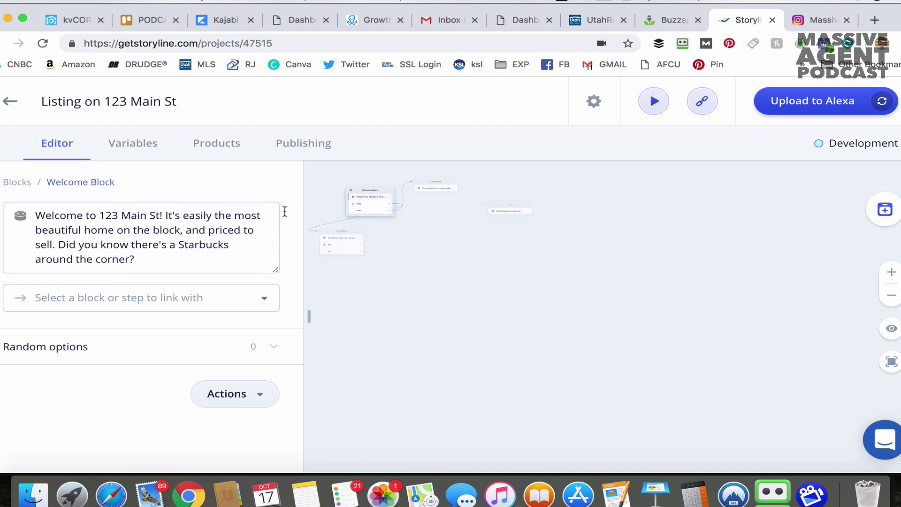
scroll(390, 230, "up", 2)
scroll(393, 229, "up", 3)
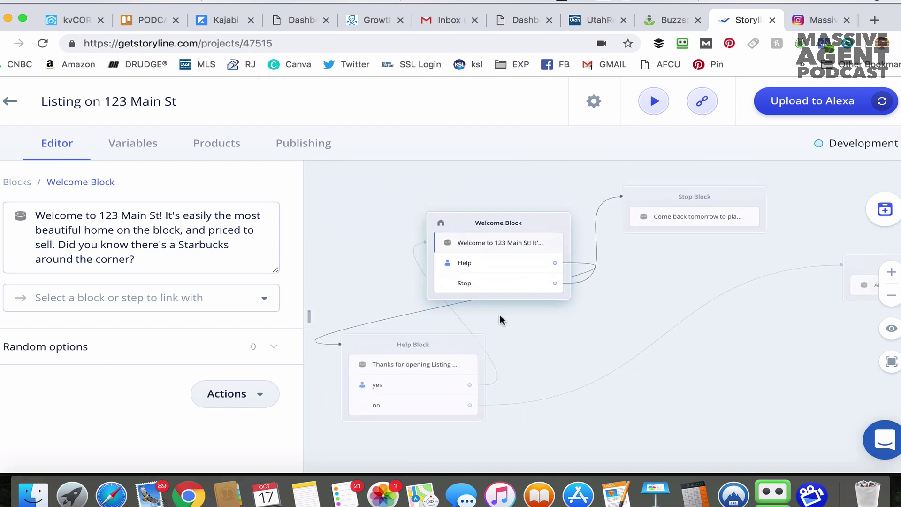
scroll(479, 308, "up", 1)
scroll(455, 319, "up", 2)
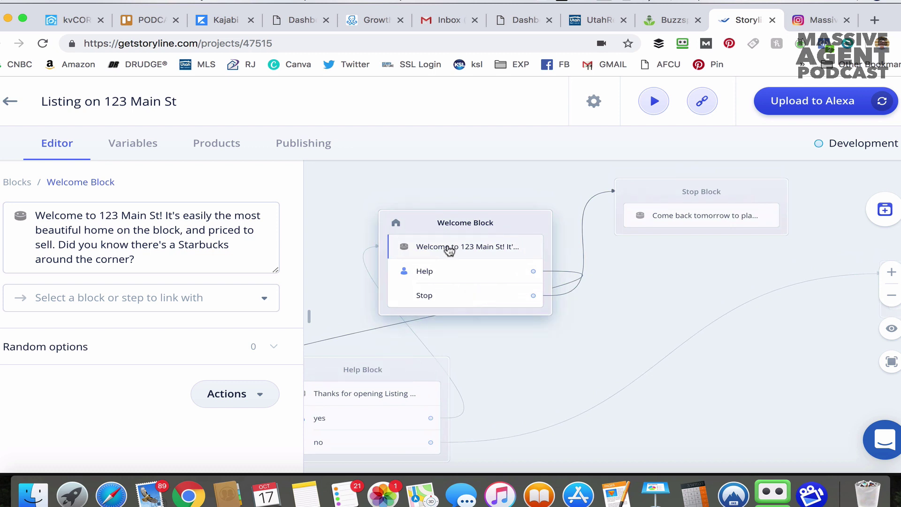
left_click(467, 248)
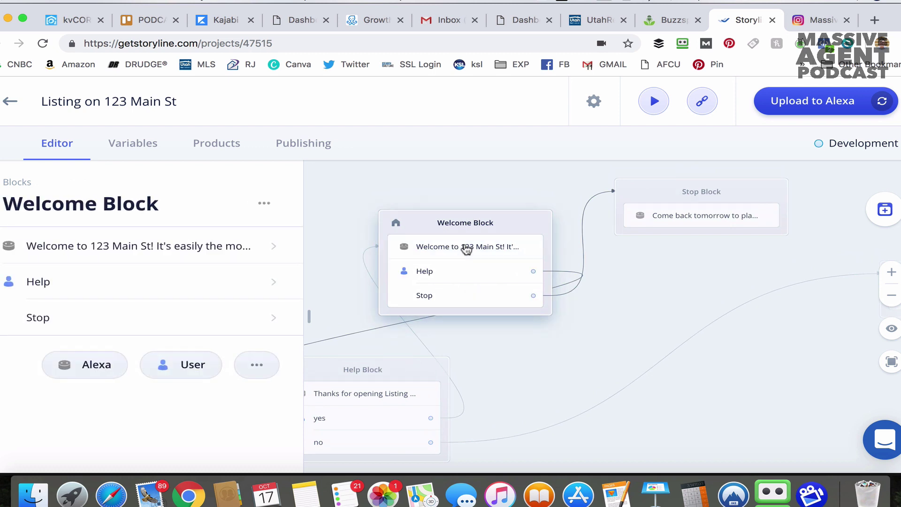
left_click(79, 368)
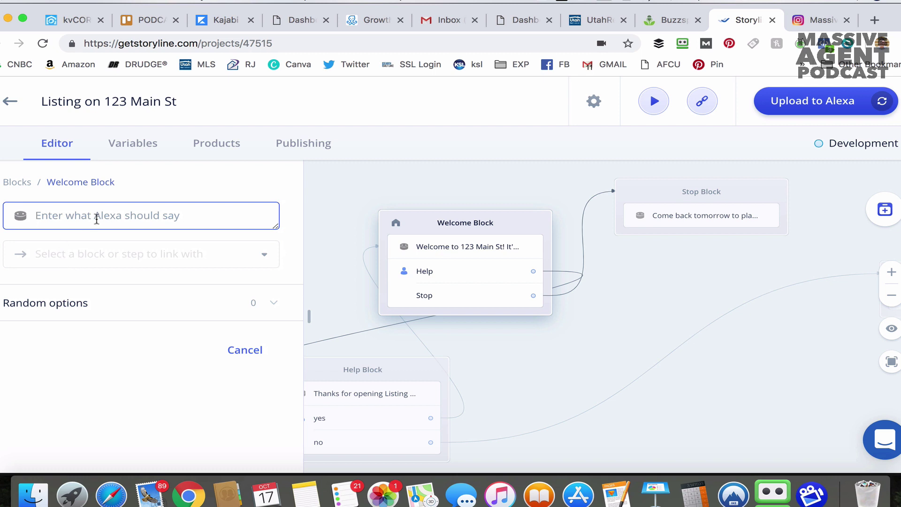
type("Would you like to hear more about the neighborhood?")
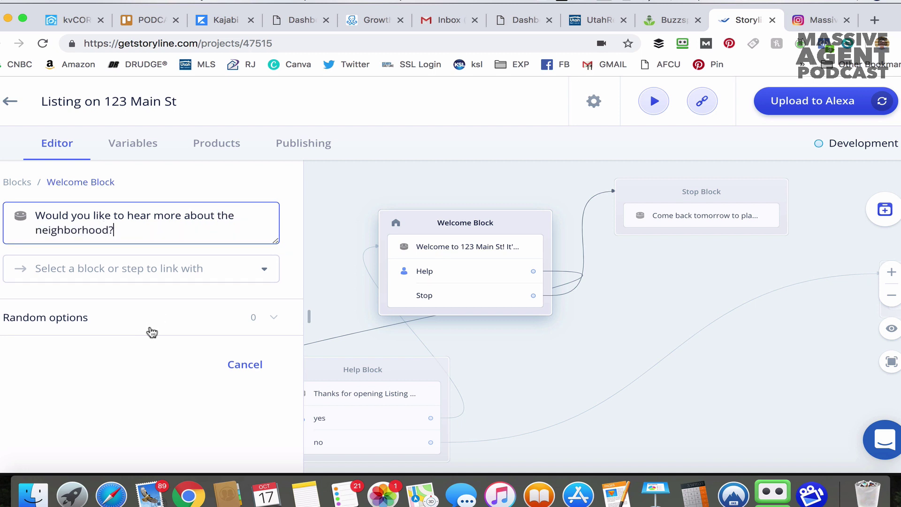
key("Return")
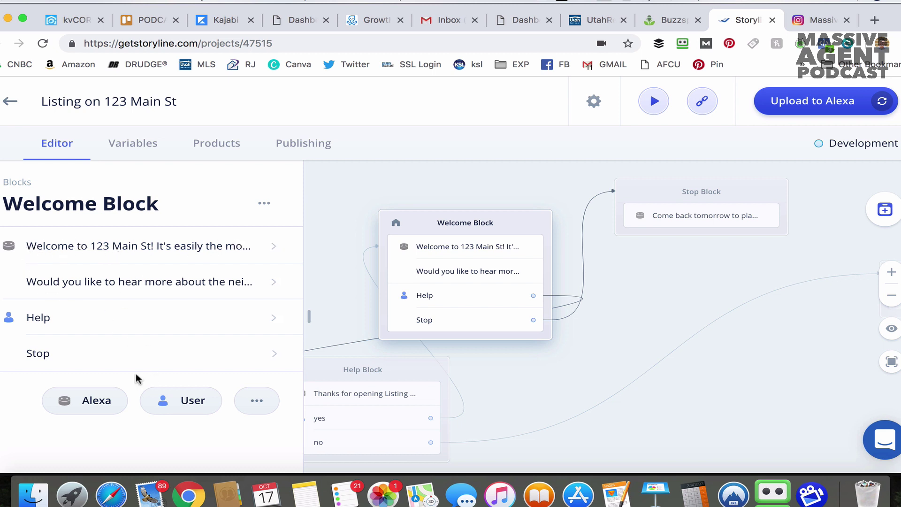
Step: Add Yes and No user replies to the Welcome Block
left_click(175, 402)
type("Yes")
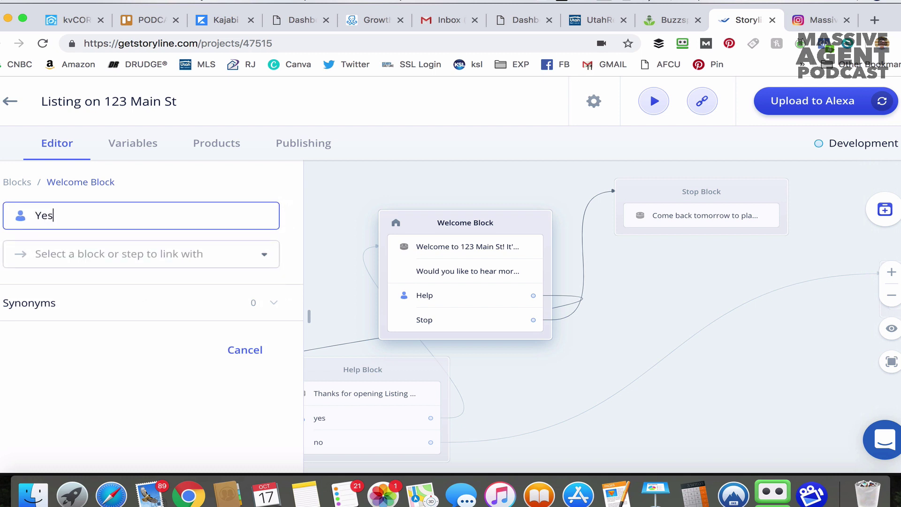
key("Return")
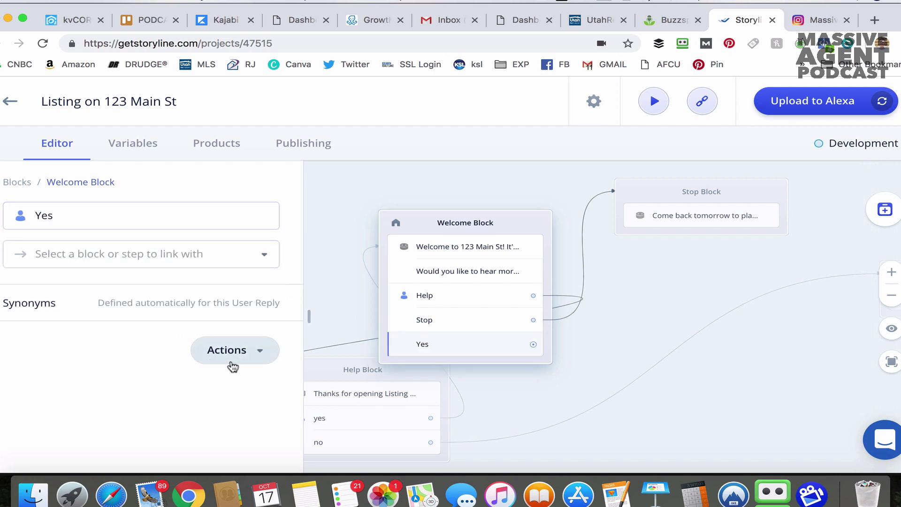
left_click(443, 324)
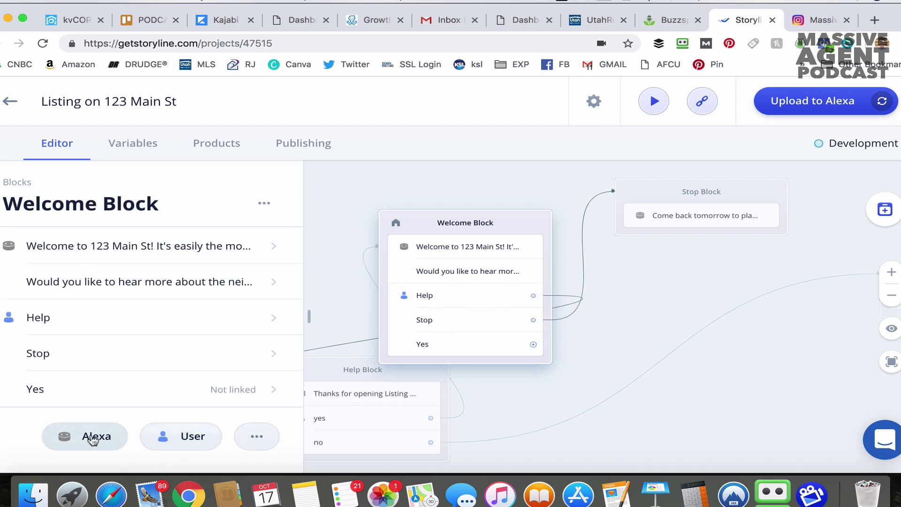
left_click(87, 434)
left_click(244, 350)
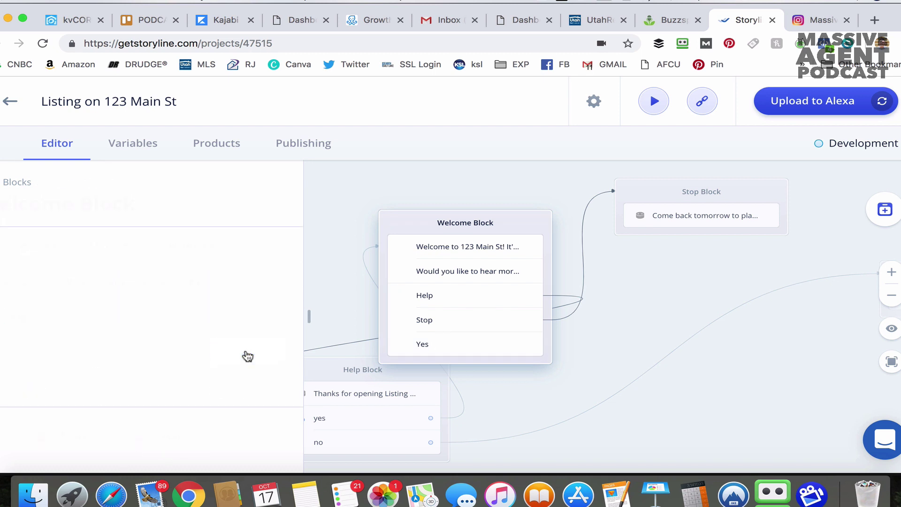
left_click(188, 438)
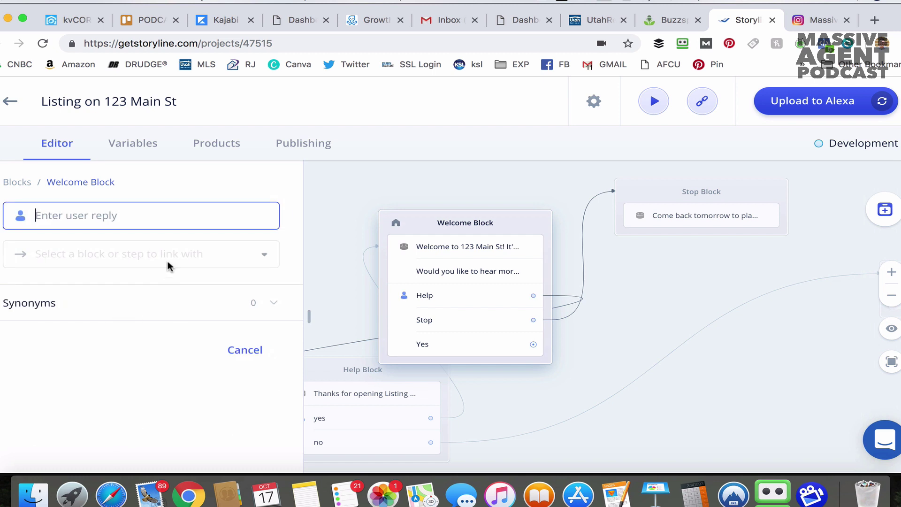
type("No")
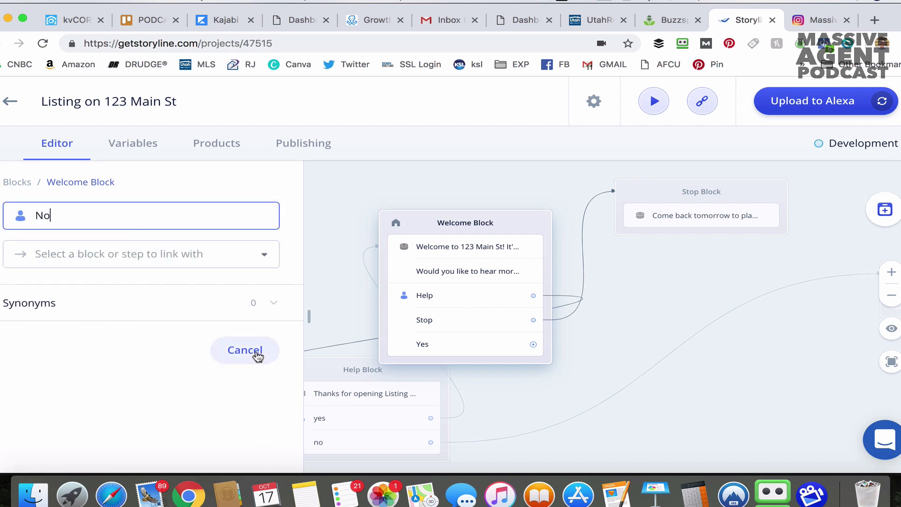
key("Return")
Step: Move the Welcome Block up and left on the canvas
scroll(136, 368, "down", 1)
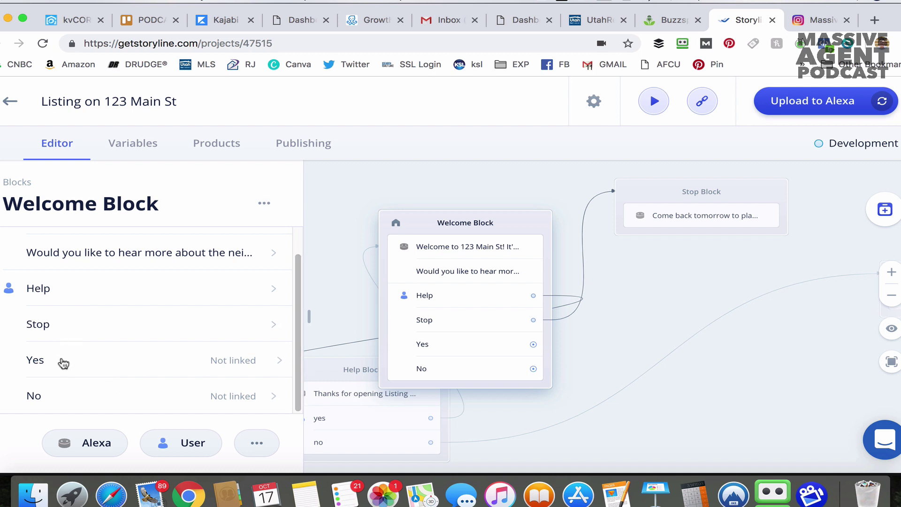
scroll(63, 350, "up", 1)
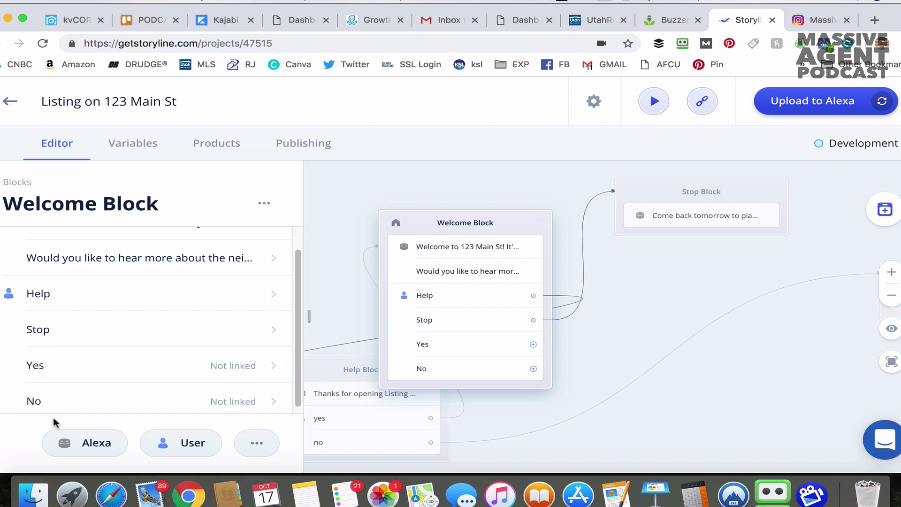
left_click_drag(449, 241, 413, 212)
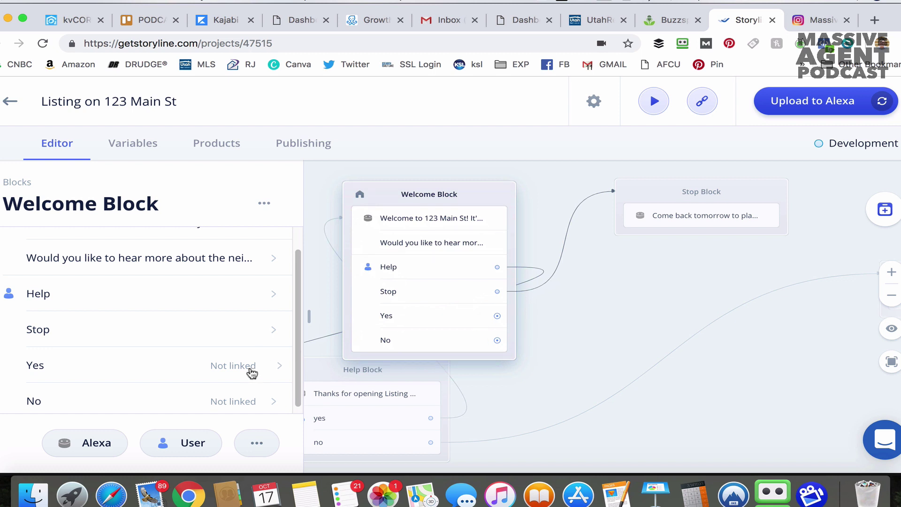
scroll(255, 364, "up", 1)
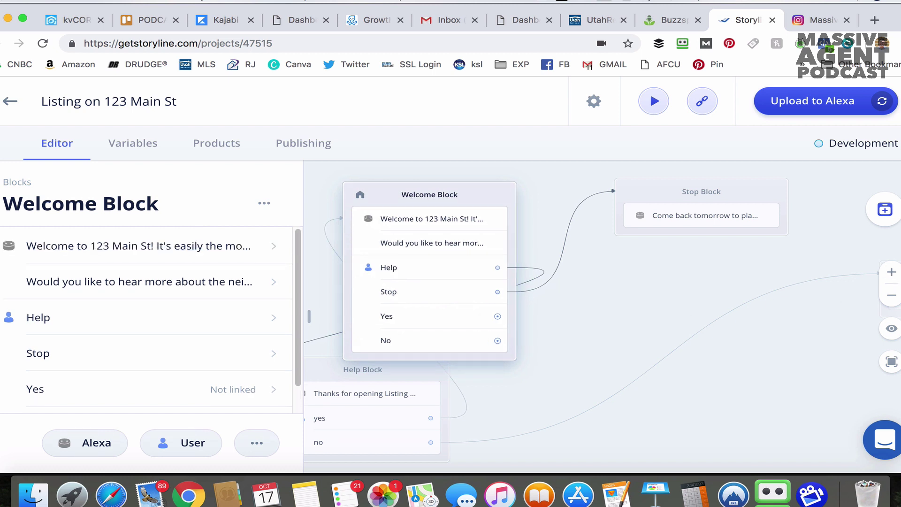
Step: Add a new regular block and place it below the Stop Block
left_click(889, 213)
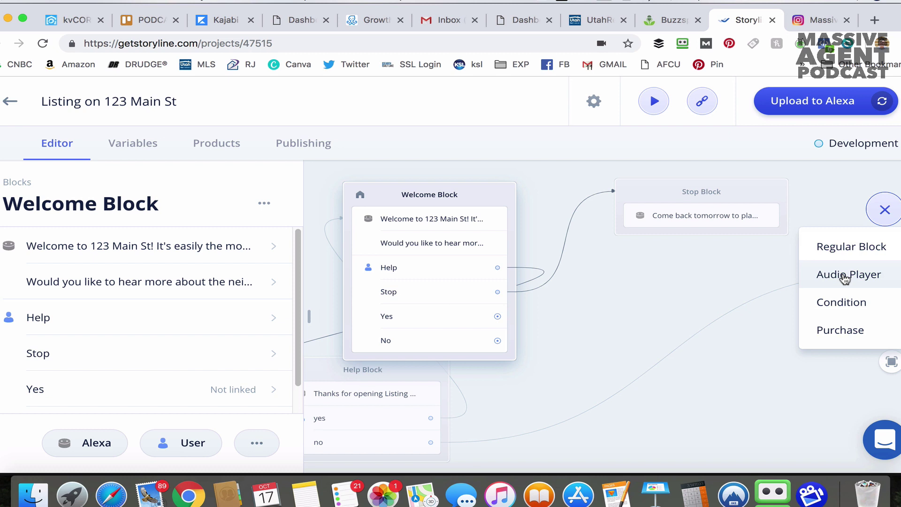
left_click(845, 246)
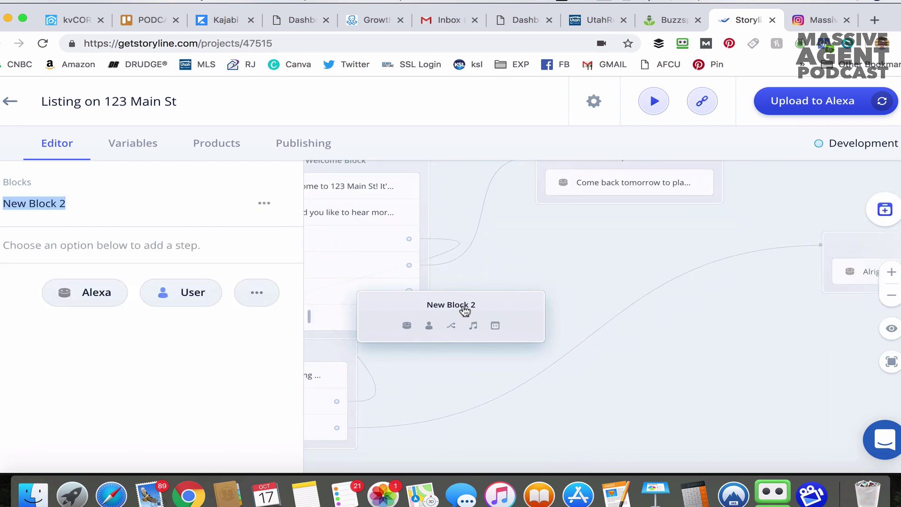
left_click_drag(444, 304, 626, 239)
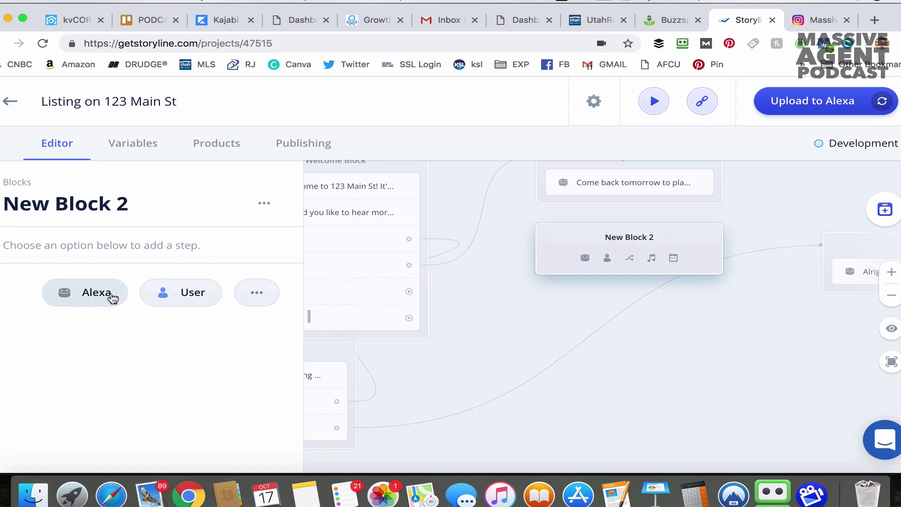
Step: Rename the new block to 'Yes' and start a blank Alexa speech step in it
left_click(87, 210)
key("super+a")
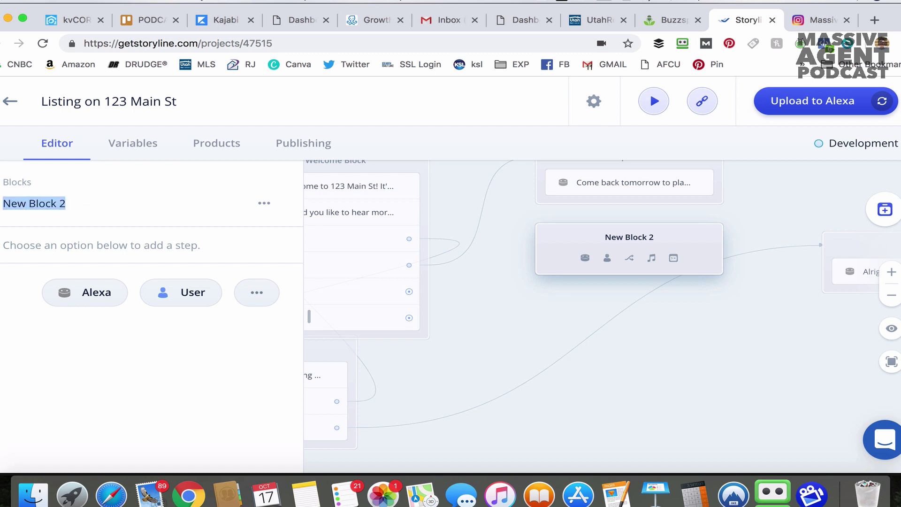
type("Yes")
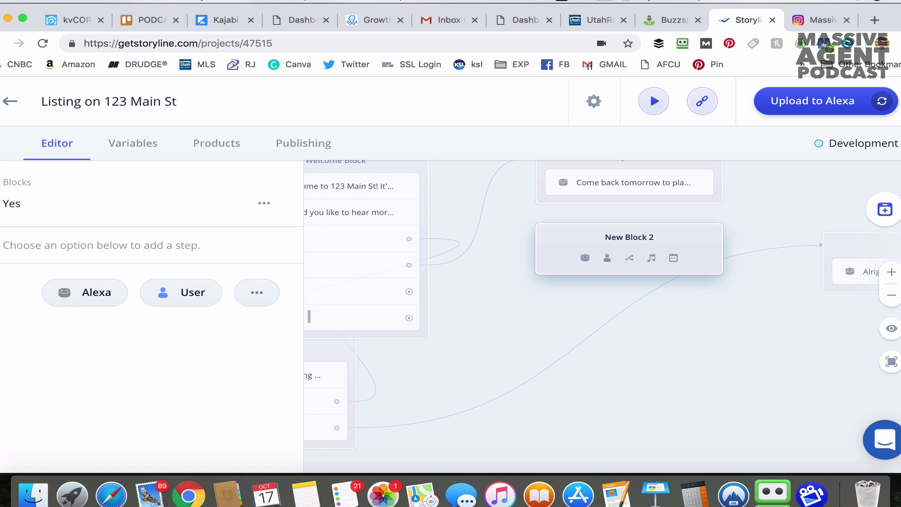
key("Return")
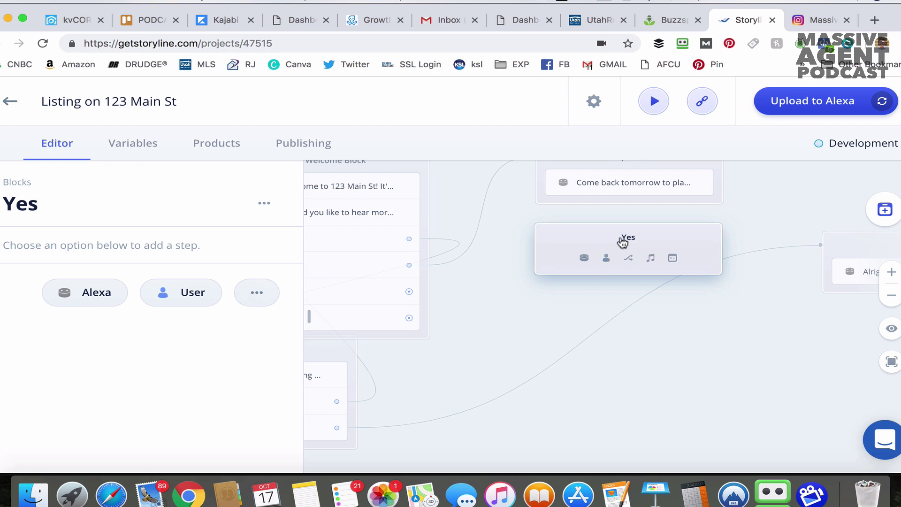
left_click(95, 293)
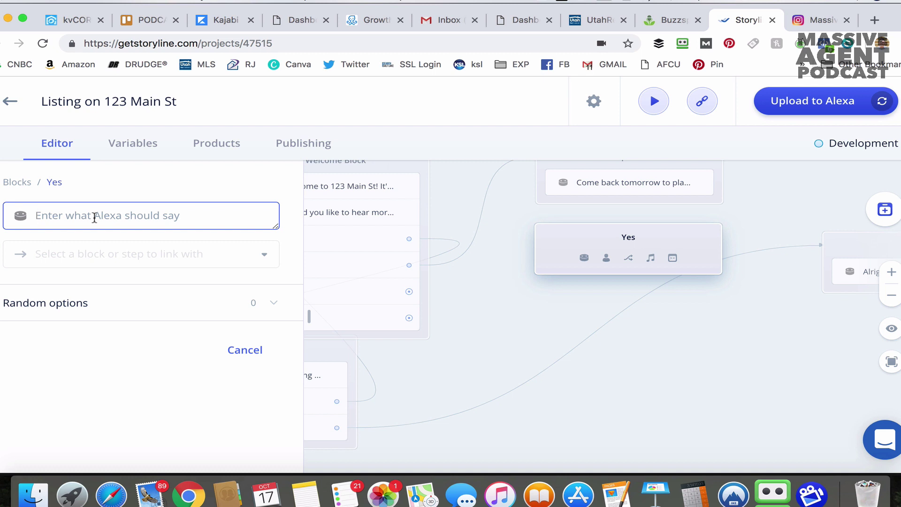
Step: Save the Yes block's Alexa line about nearby schools and parks, ending 'colors of the aspens across the street.'
type("This is a very conveniently located home, with")
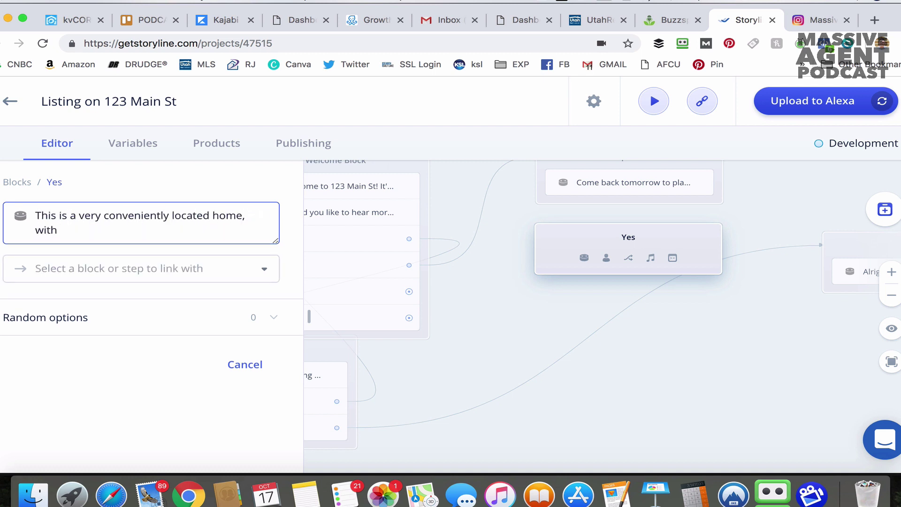
type(" schools, parks and playgrounds within a few blocks. The high school is just a 5 min dr")
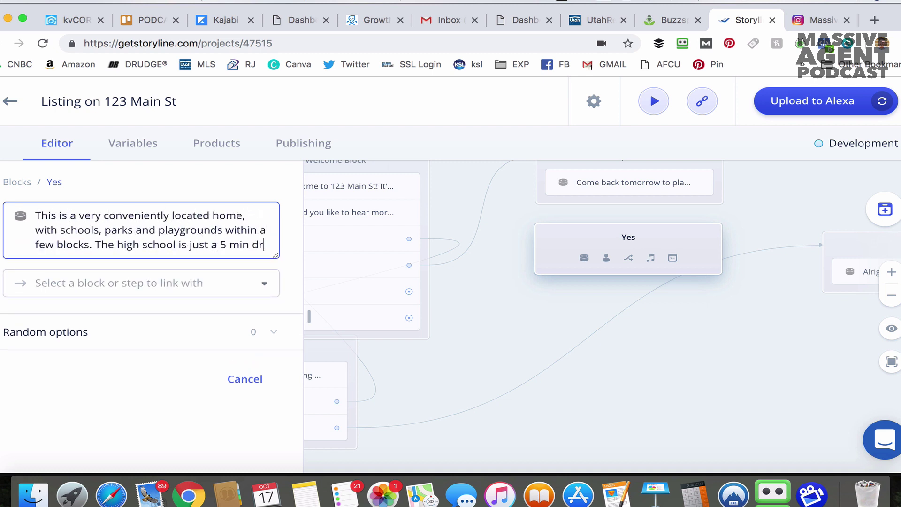
type("ive to the south, and in the fall, you won't believe the vibrant")
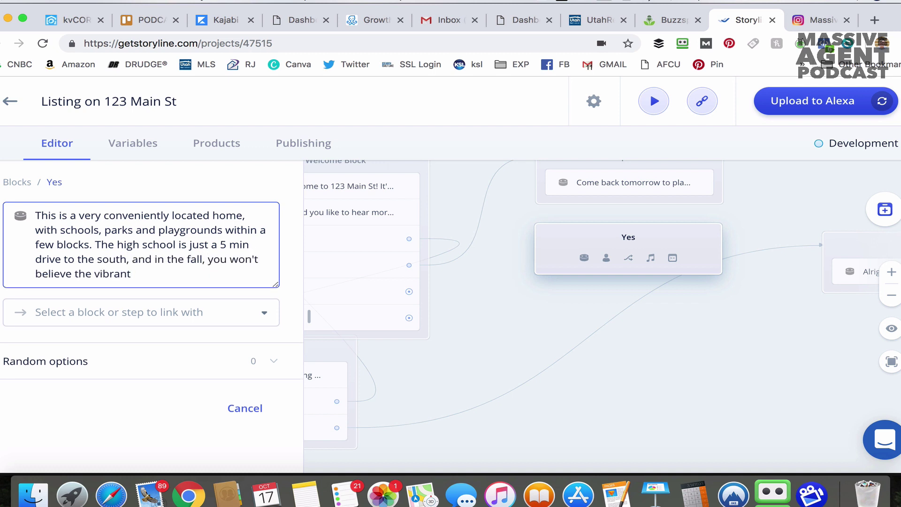
key("alt+BackSpace")
type("colors of the aspens across the street.")
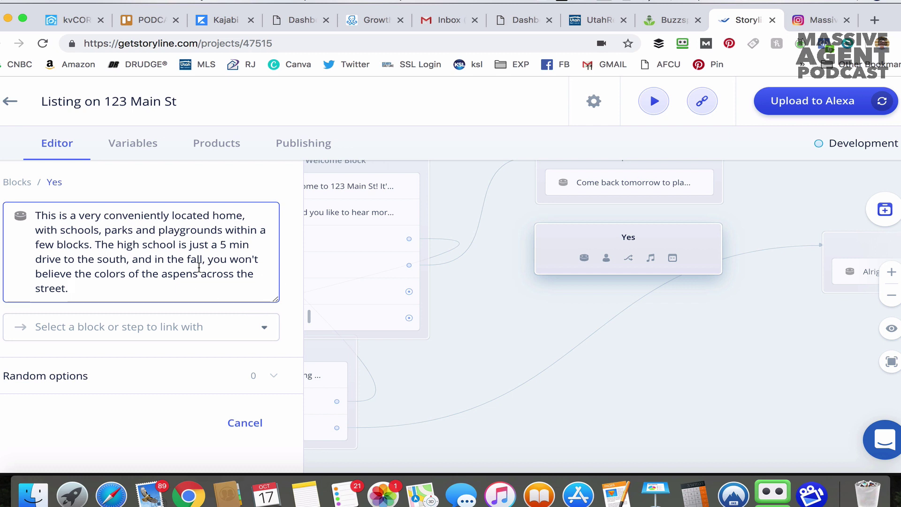
left_click(522, 331)
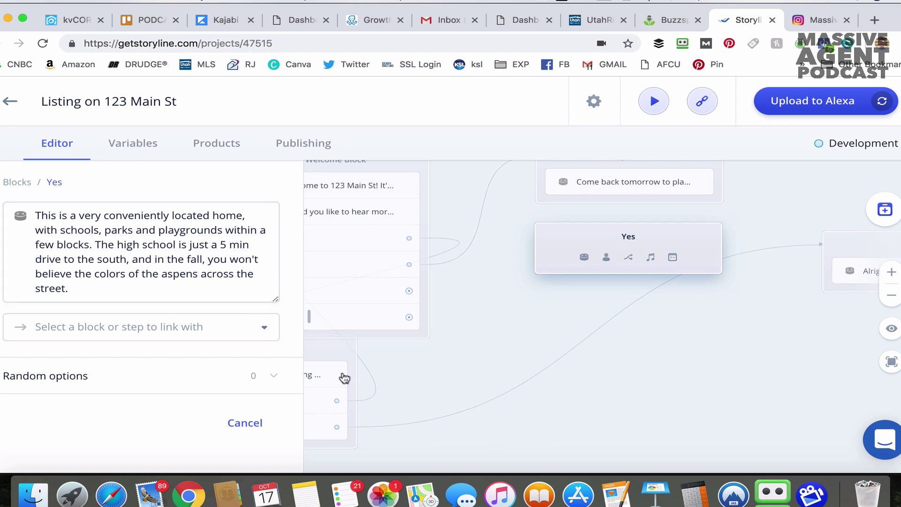
left_click_drag(630, 236, 630, 228)
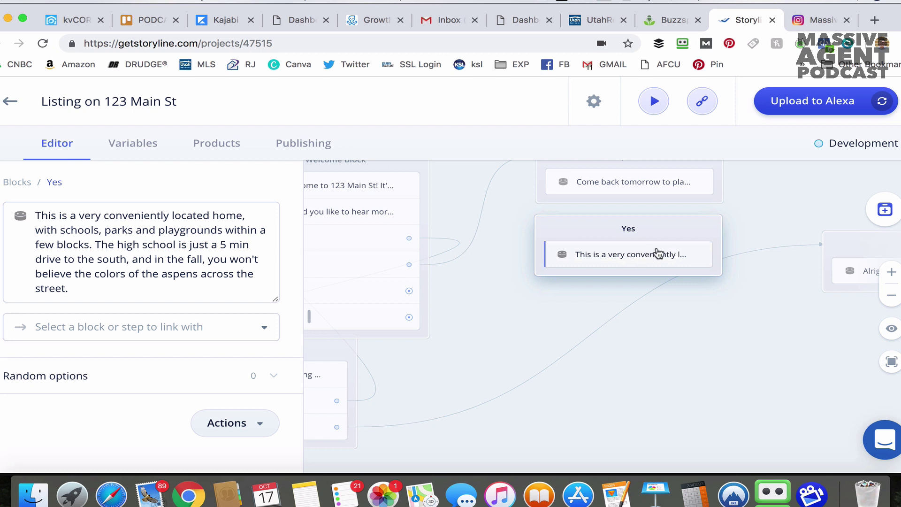
Step: Add the line 'Thanks for coming. Now the only question is how much to offer!' to the Yes block, then open the Welcome Block
left_click(625, 265)
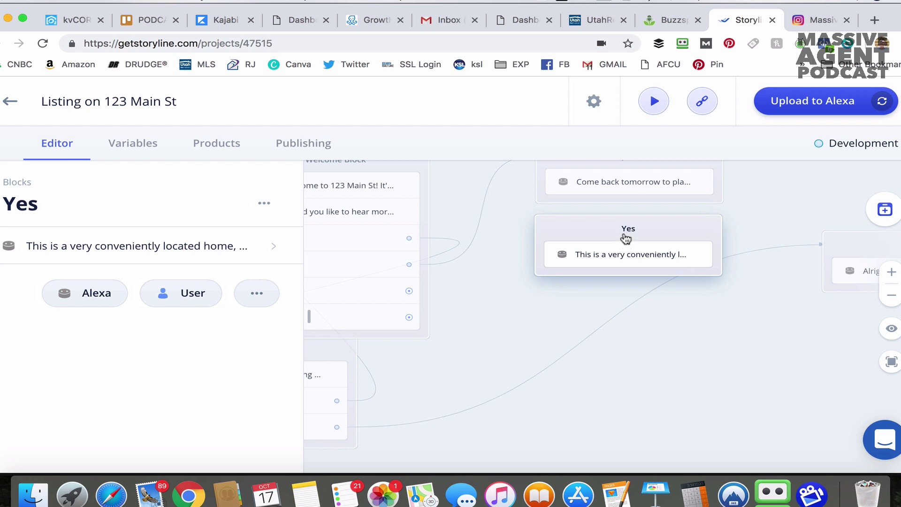
left_click(73, 291)
type("Thanks for coming. Now the only question is how ")
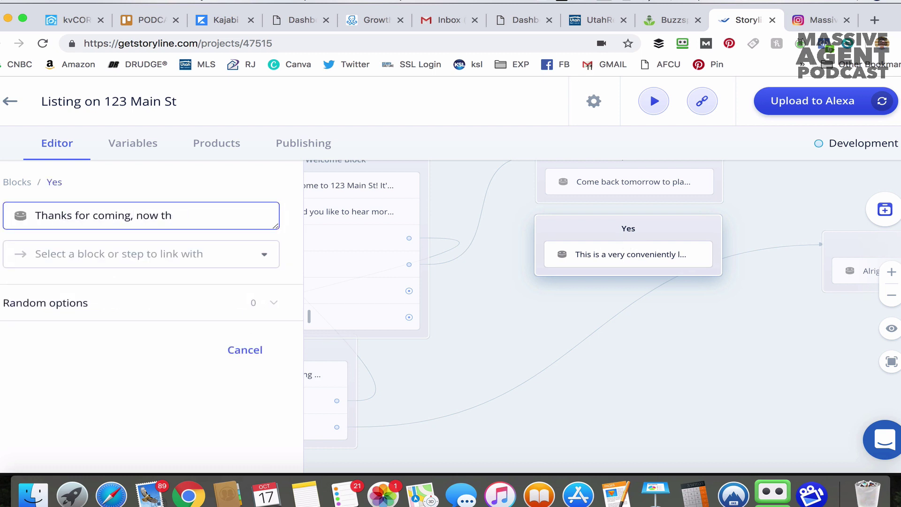
type("much to offer!")
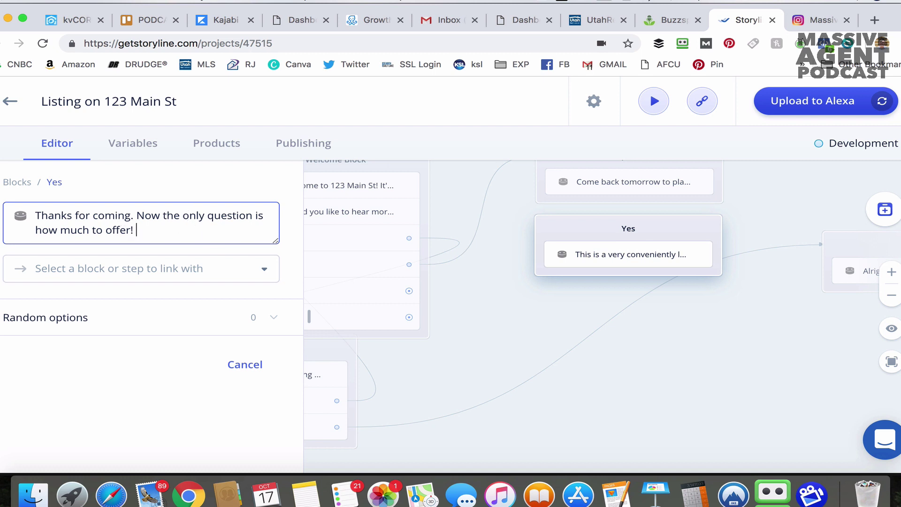
left_click(503, 317)
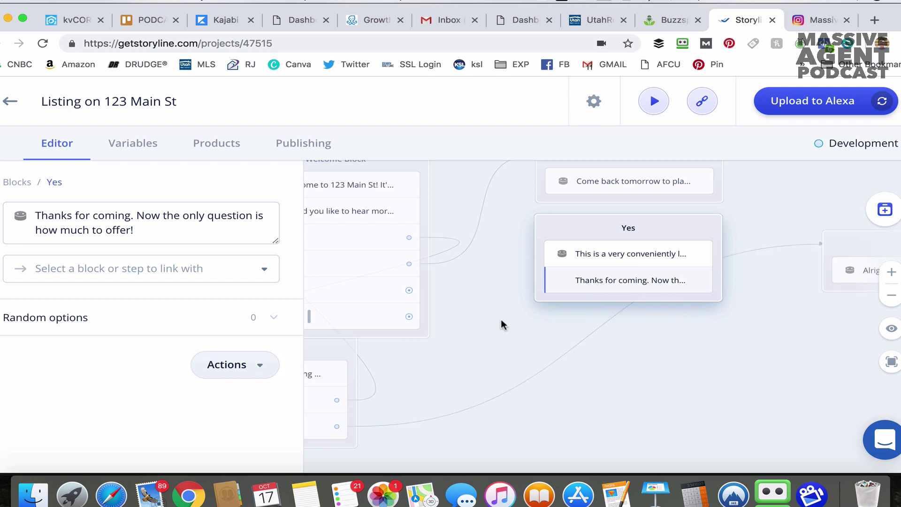
left_click_drag(374, 230, 443, 215)
left_click(402, 316)
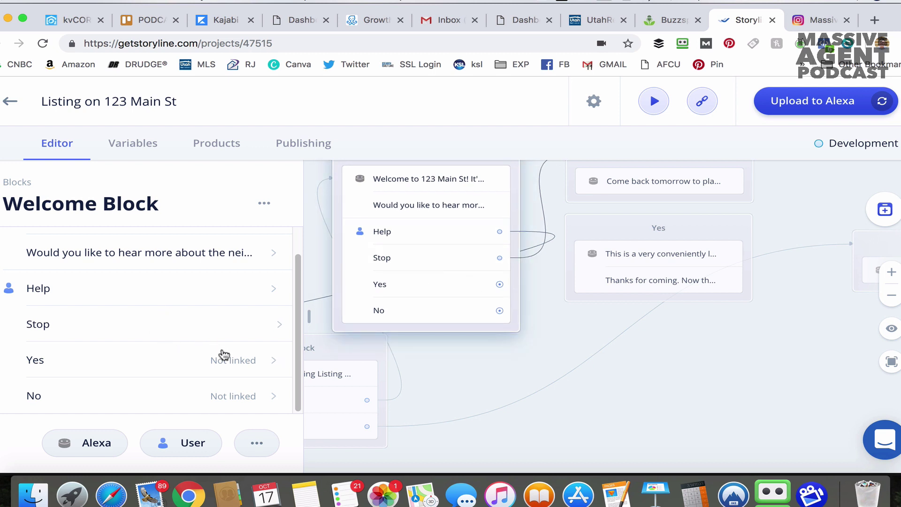
Step: Link the Welcome Block's Yes reply to the Yes block and return to the block overview
left_click(228, 364)
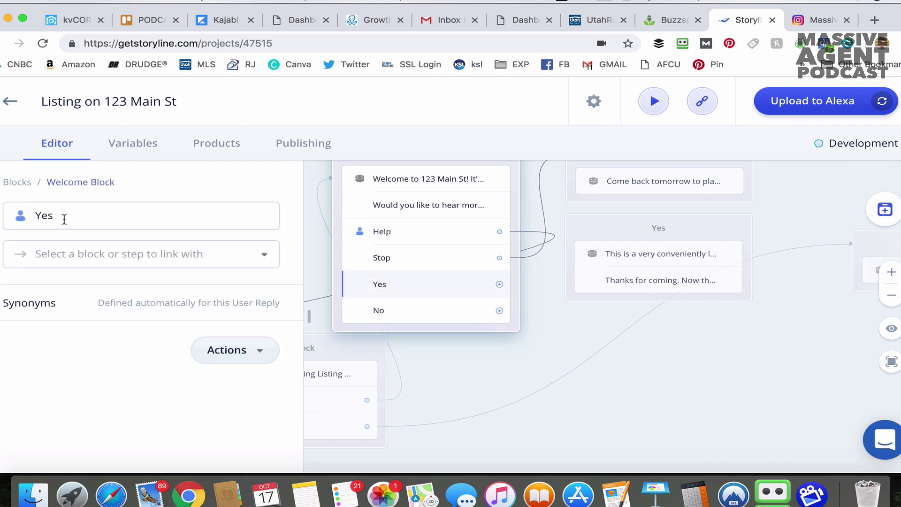
left_click(256, 250)
scroll(161, 309, "down", 5)
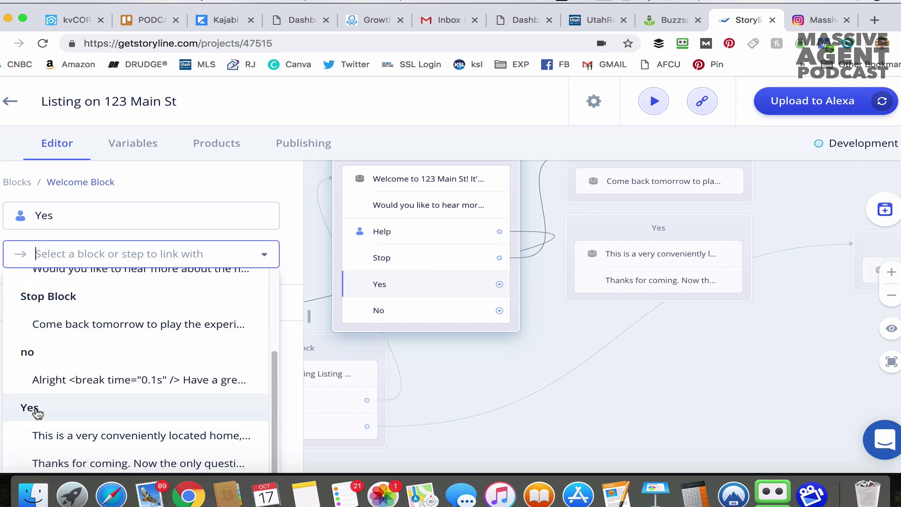
left_click(30, 408)
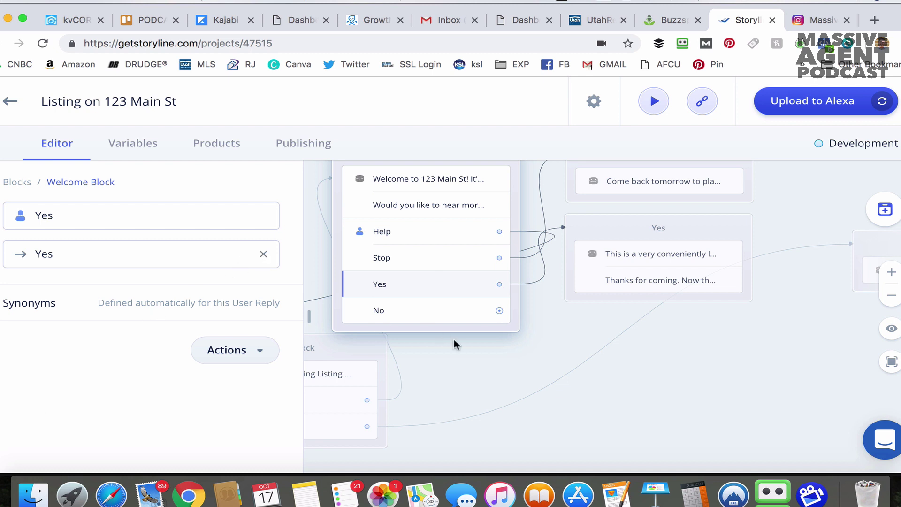
left_click(453, 311)
scroll(181, 360, "down", 1)
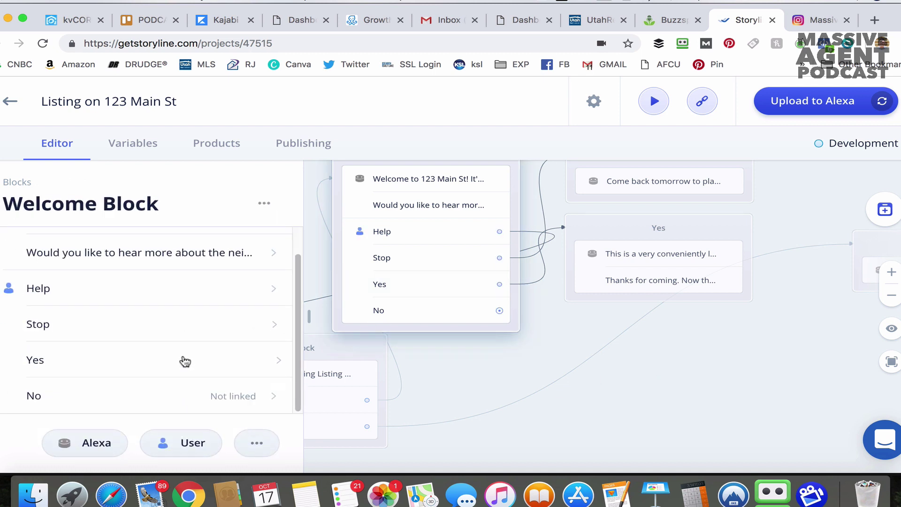
Step: Create a regular block named No that says 'No problem. Have a great day, and let your agent know…'
left_click(885, 209)
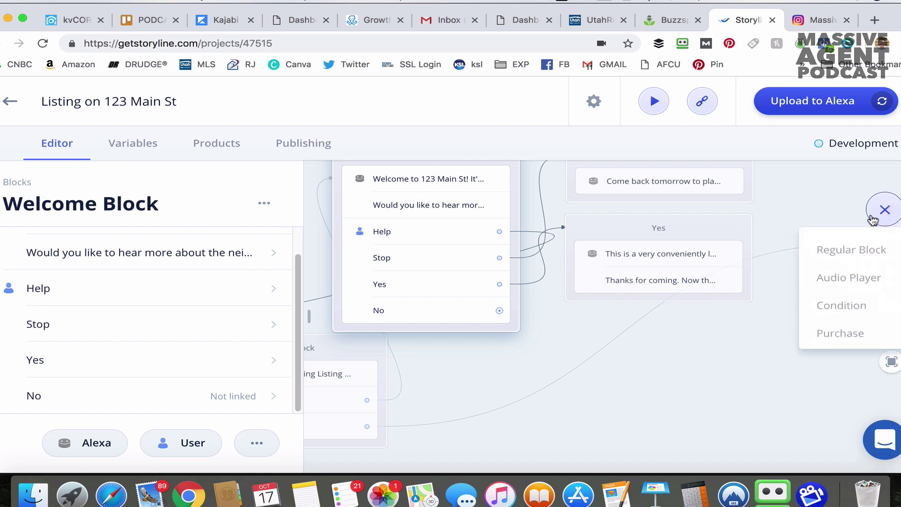
left_click(852, 246)
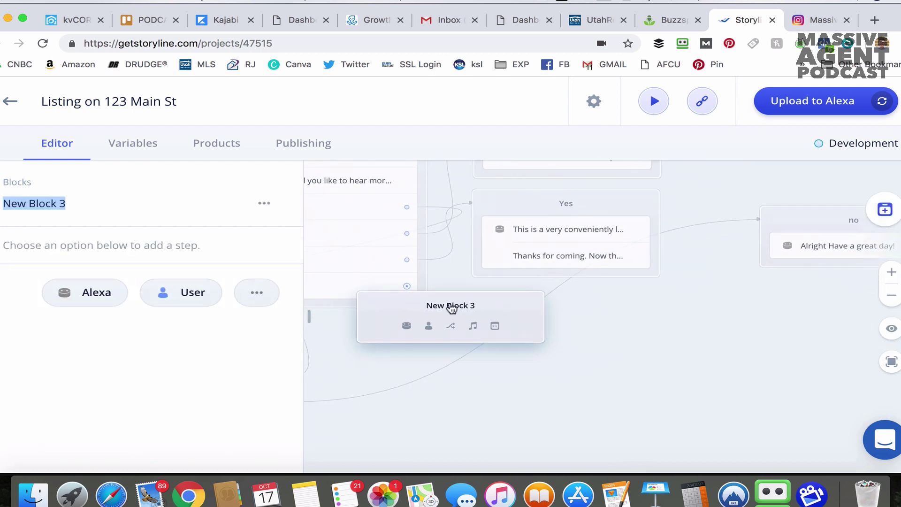
left_click(105, 200)
type("No")
left_click(121, 293)
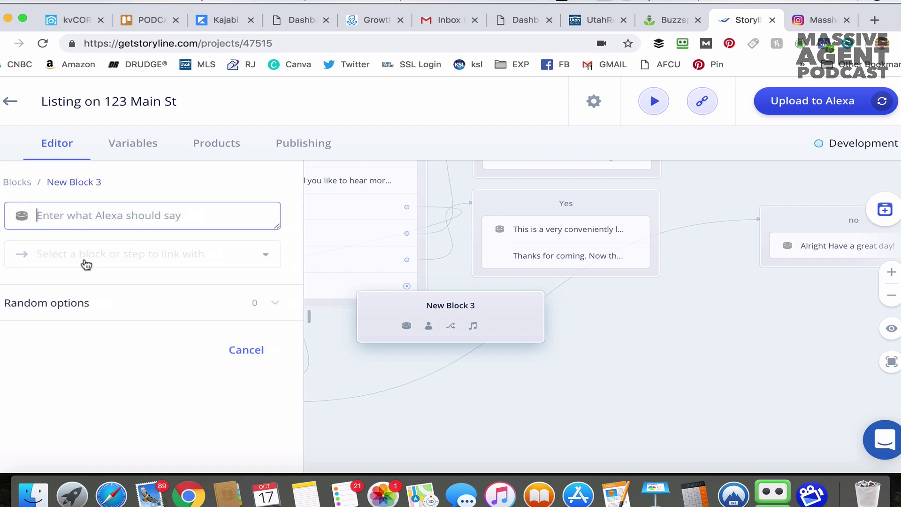
type("No problem. Have a great day, and let your agent know if you have any more questions!")
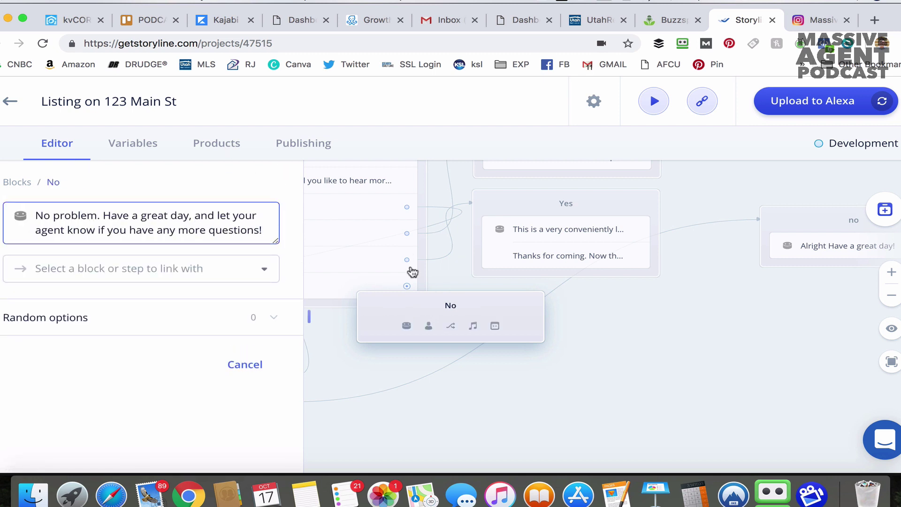
left_click(447, 298)
left_click_drag(435, 305, 546, 294)
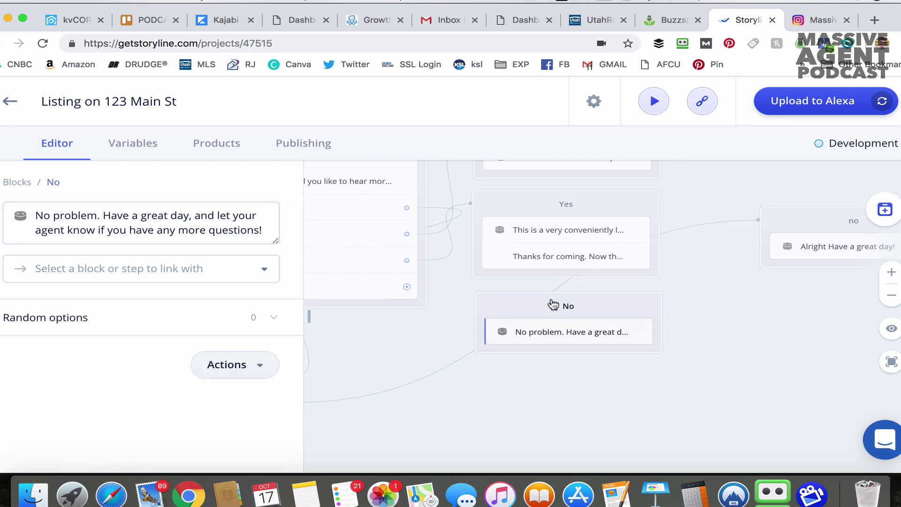
Step: Link the Welcome Block's No reply to the new No block
left_click(370, 286)
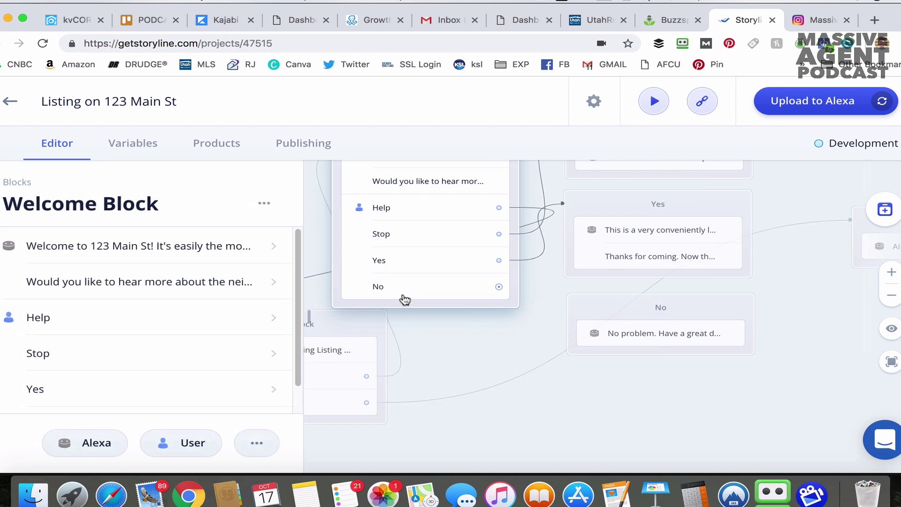
scroll(143, 345, "down", 1)
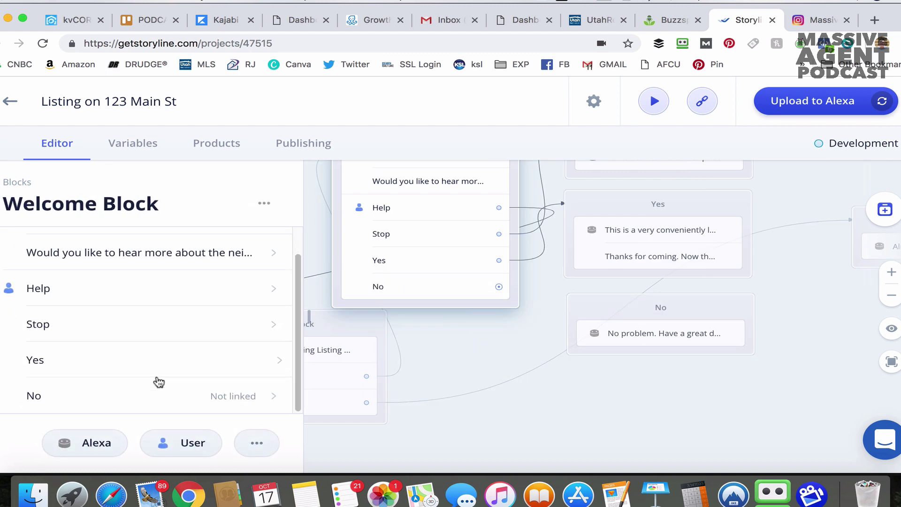
left_click(225, 396)
left_click(250, 253)
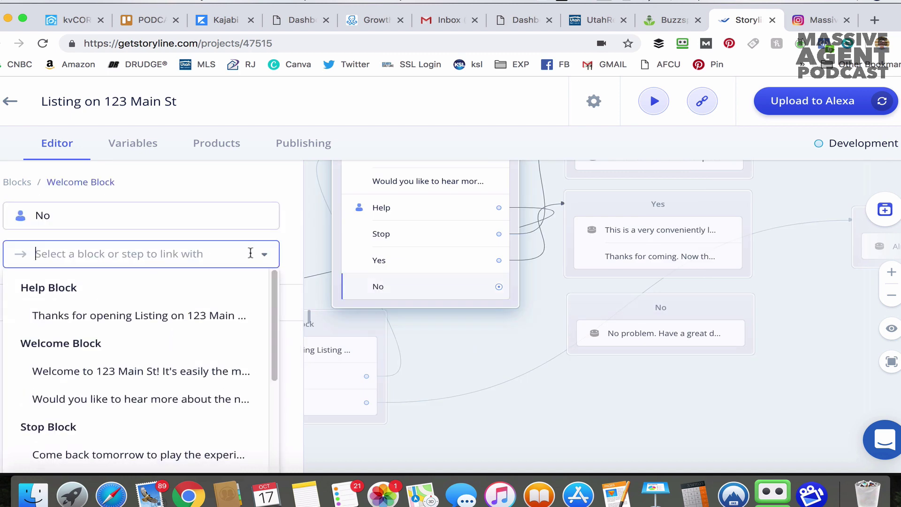
scroll(141, 328, "down", 3)
left_click(28, 435)
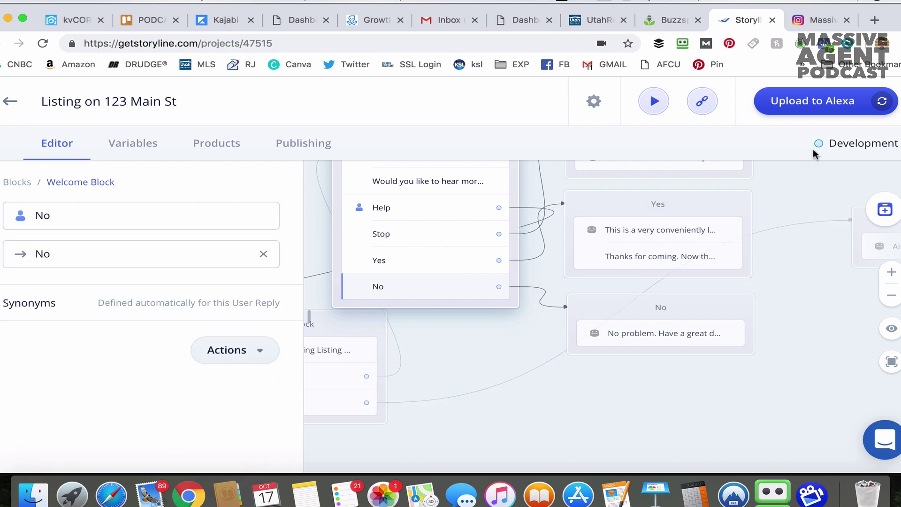
scroll(757, 296, "down", 2)
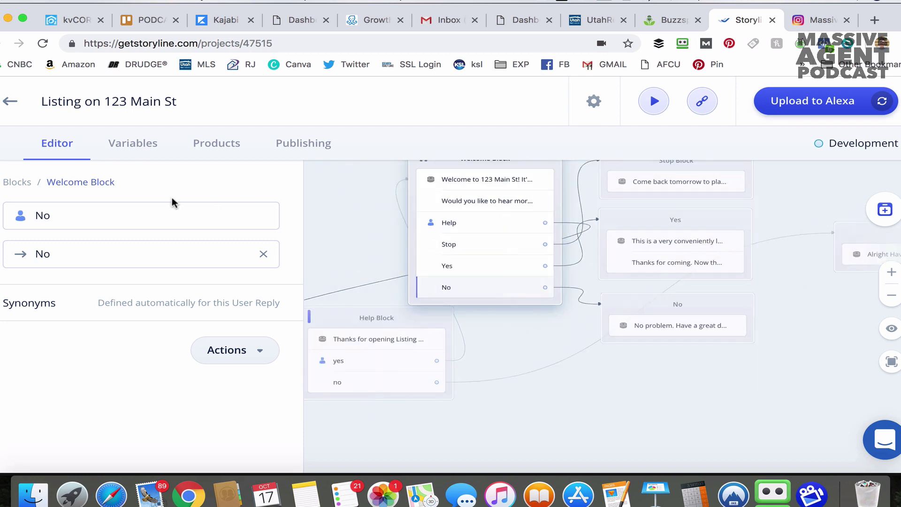
Step: Replace the Stop Block's come-back-tomorrow message with 'Have a great day!'
left_click(305, 319)
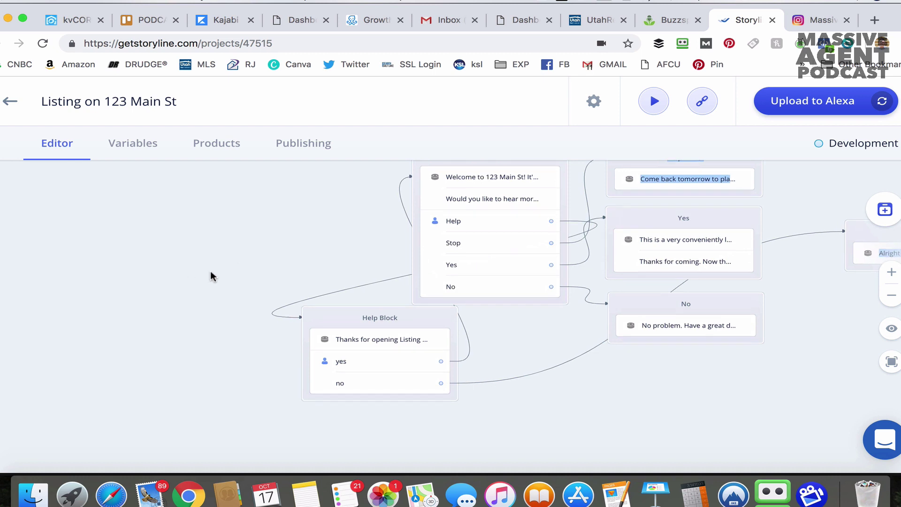
left_click_drag(211, 275, 68, 302)
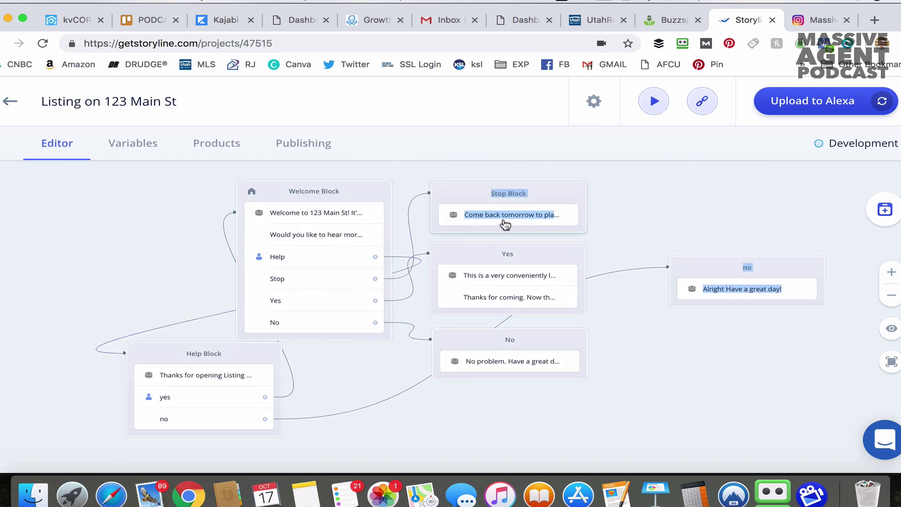
left_click_drag(512, 215, 513, 214)
left_click(536, 214)
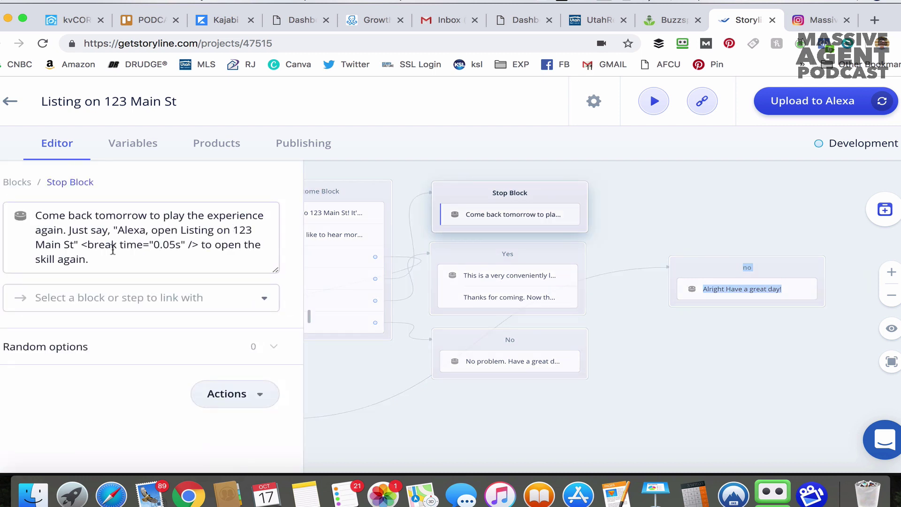
left_click(102, 260)
key("super+a")
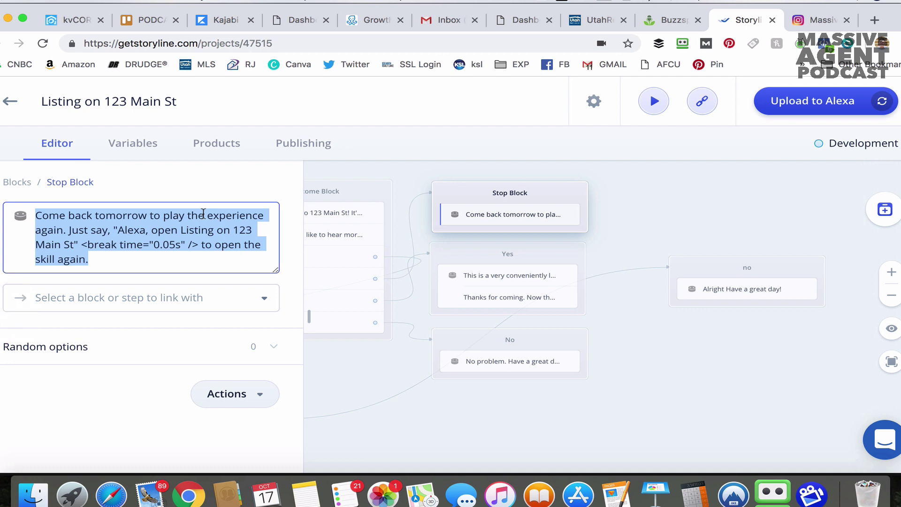
type("Have a great day!")
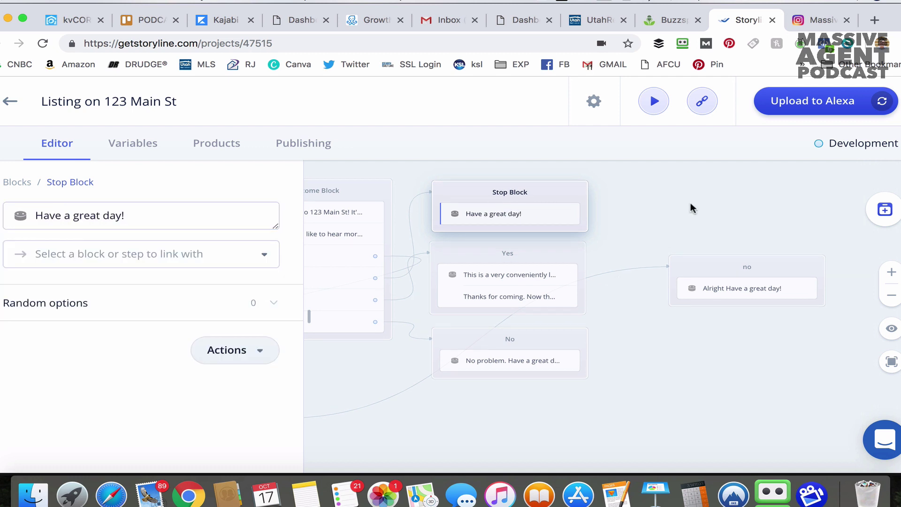
left_click(691, 203)
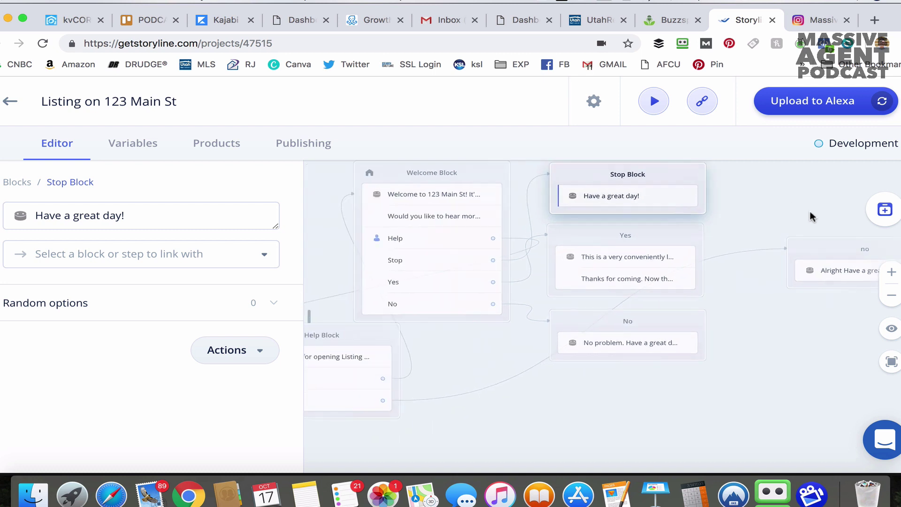
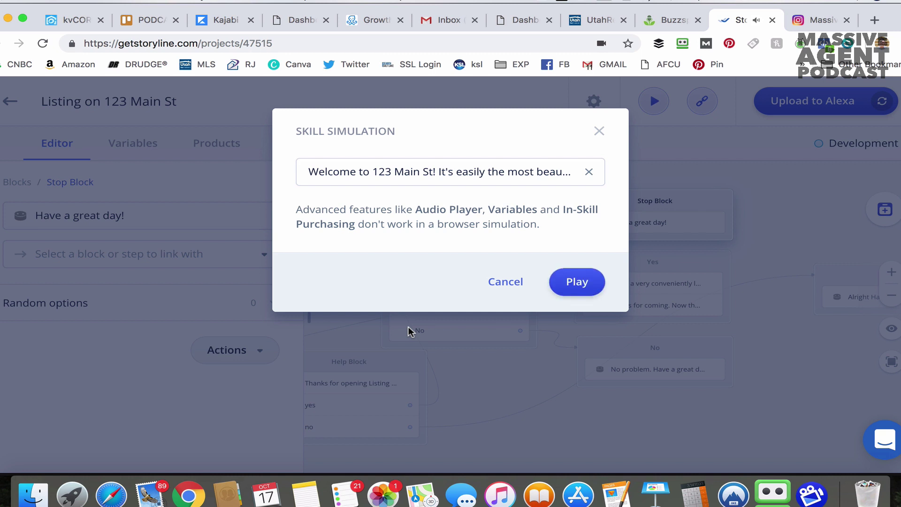
Step: Restart the skill simulation from 'Welcome to 123 Main St!', play it, then cancel it
left_click(595, 131)
left_click(655, 102)
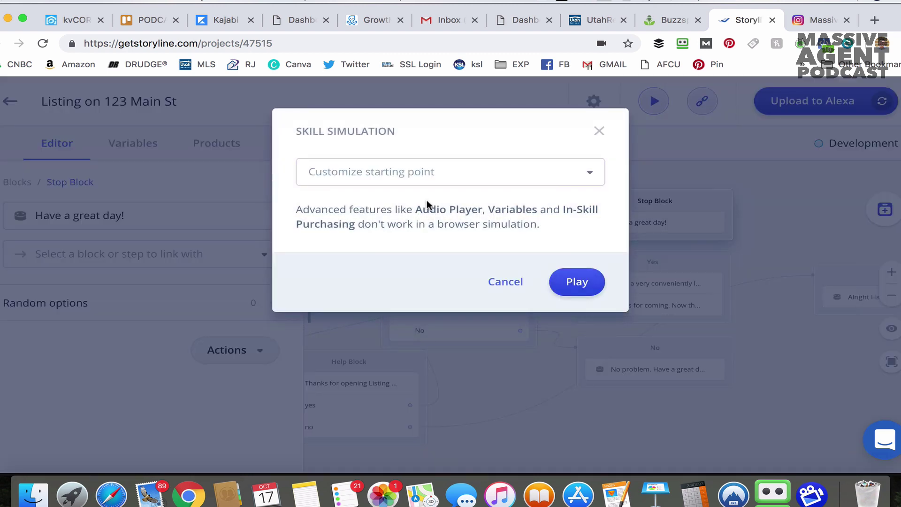
left_click(589, 173)
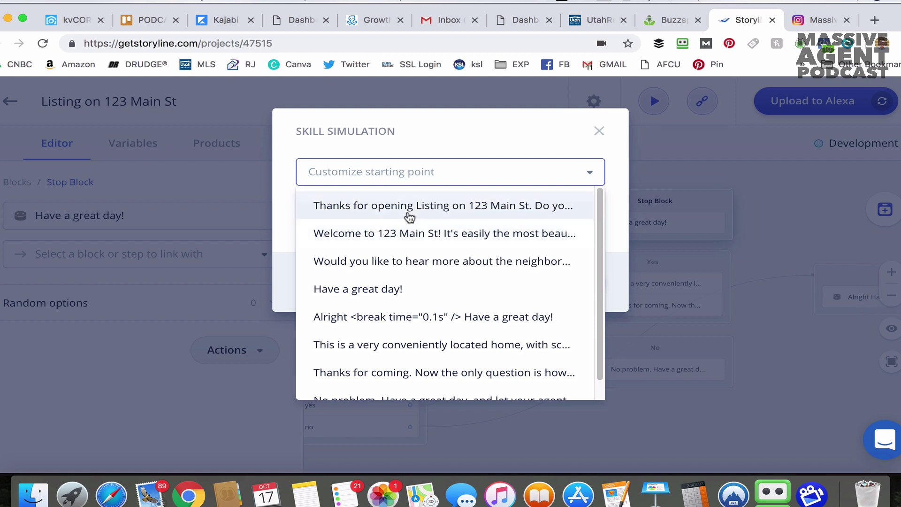
left_click(416, 240)
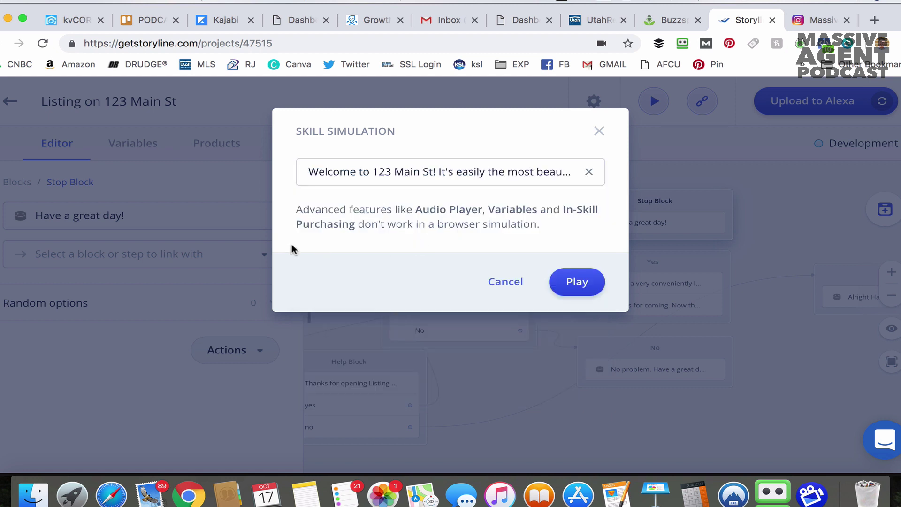
left_click(579, 283)
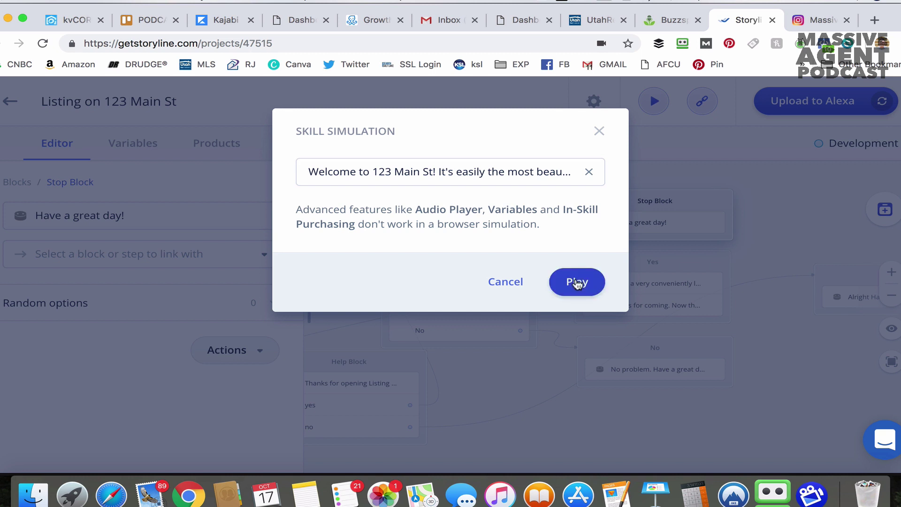
left_click(506, 283)
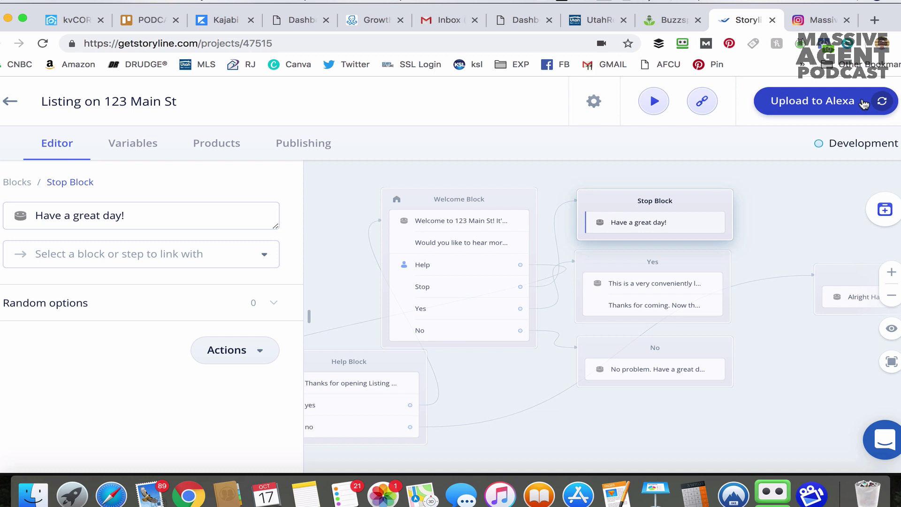
Step: Review the Publishing settings' invocation name, sync the skill to Alexa, and return to the dashboard
left_click(302, 143)
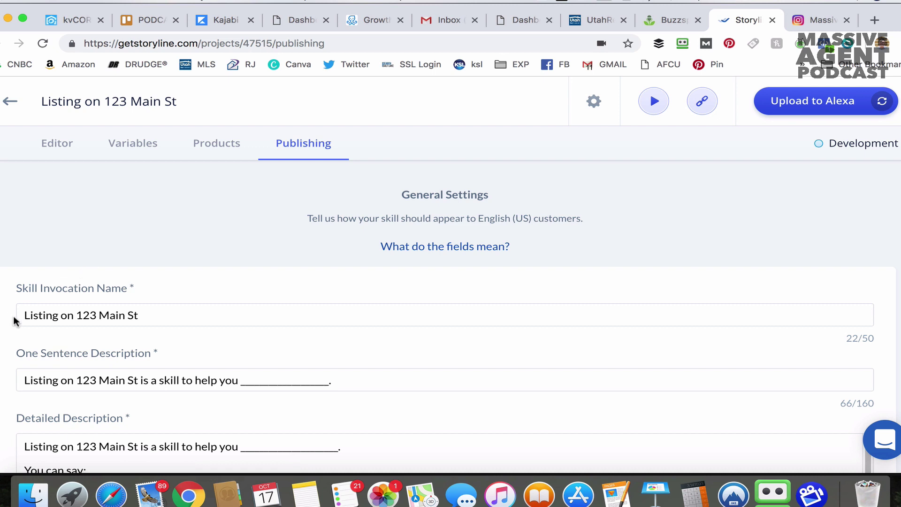
left_click_drag(15, 316, 160, 316)
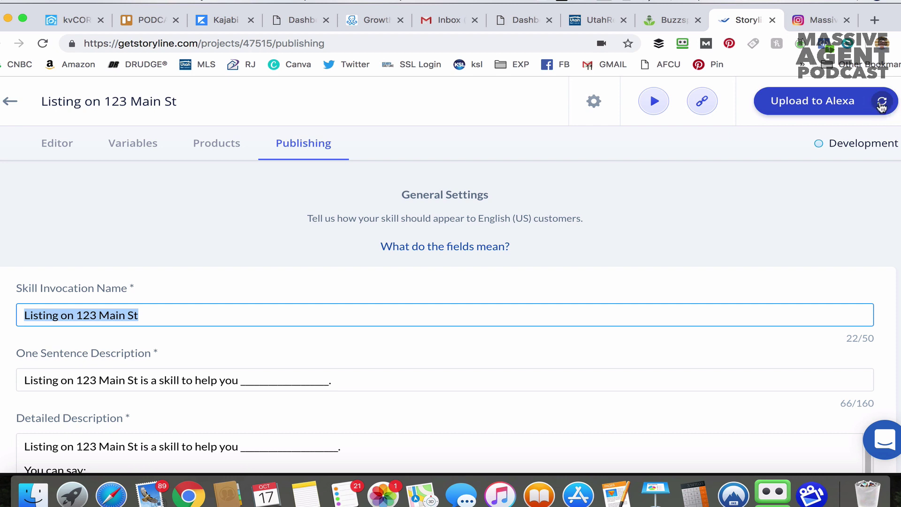
left_click(882, 106)
scroll(757, 233, "down", 3)
scroll(660, 232, "up", 3)
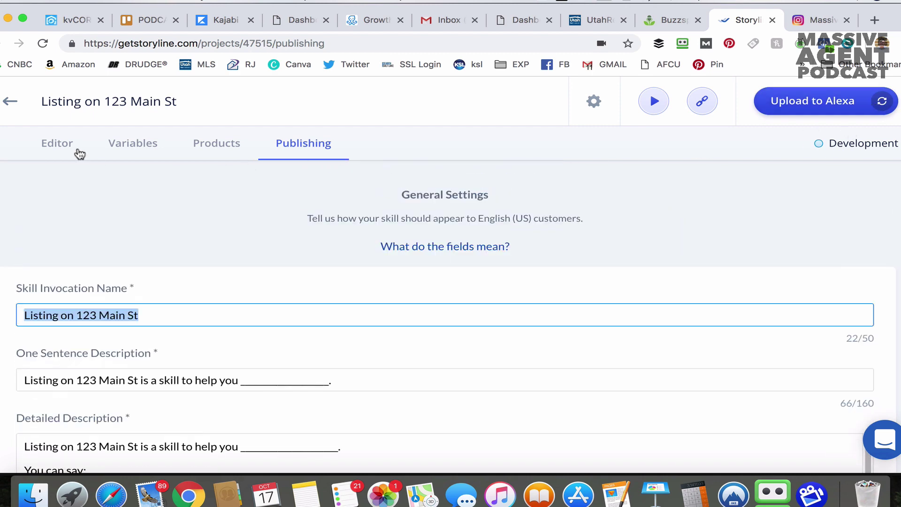
left_click(9, 104)
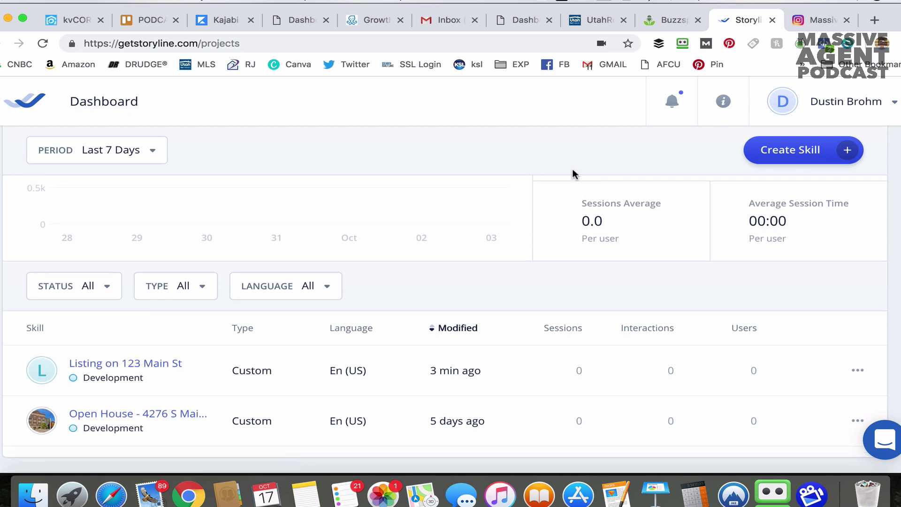
Step: Reopen 'Listing on 123 Main St', try Upload to Alexa, then go to the Publishing invocation name field
scroll(776, 177, "up", 5)
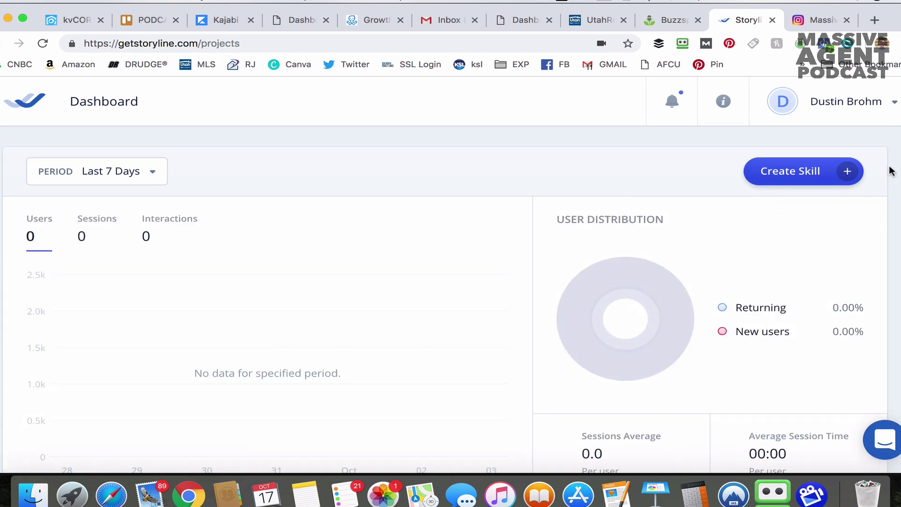
scroll(487, 239, "down", 5)
left_click(117, 358)
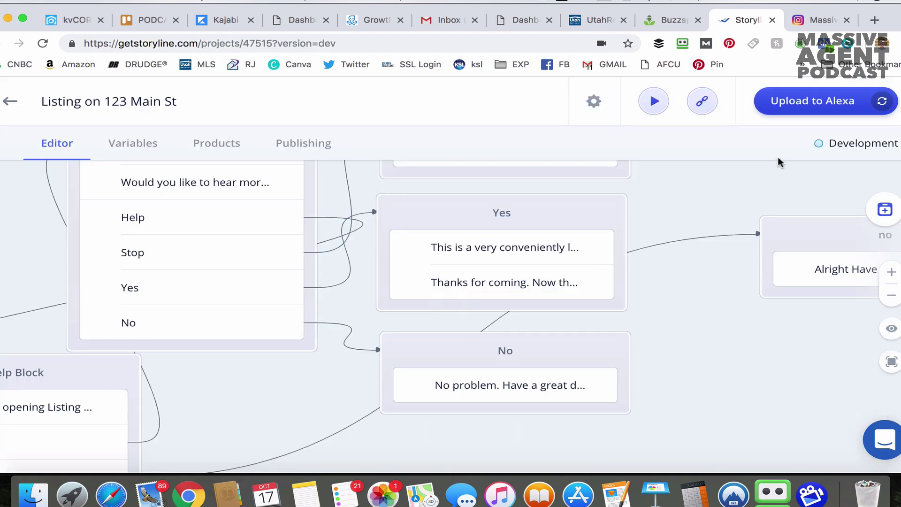
left_click(881, 100)
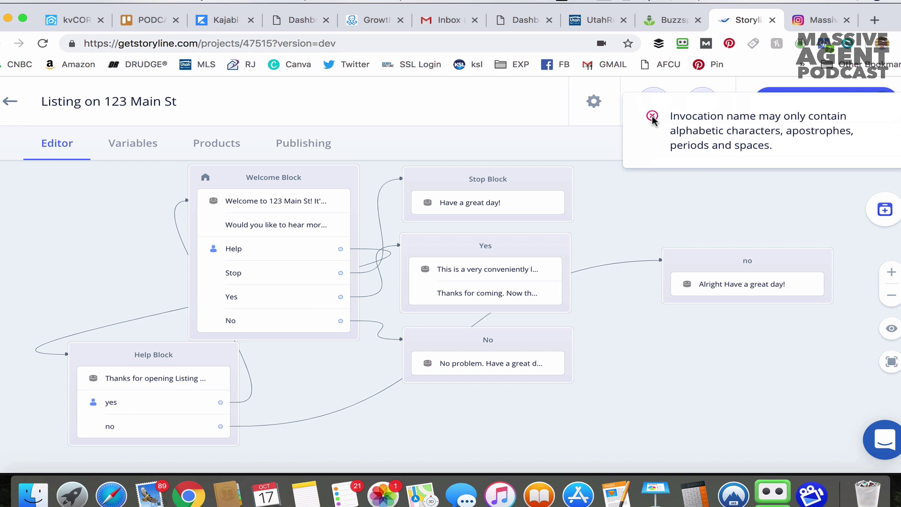
left_click(310, 146)
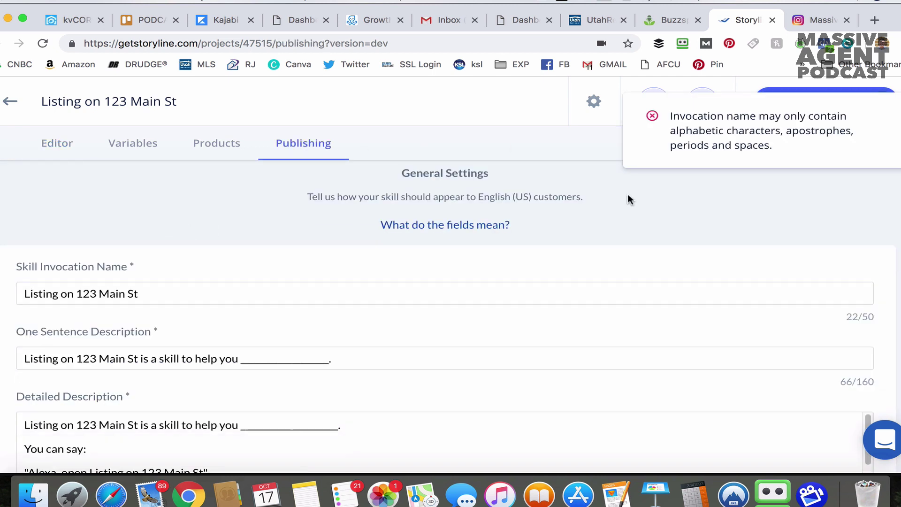
left_click(77, 294)
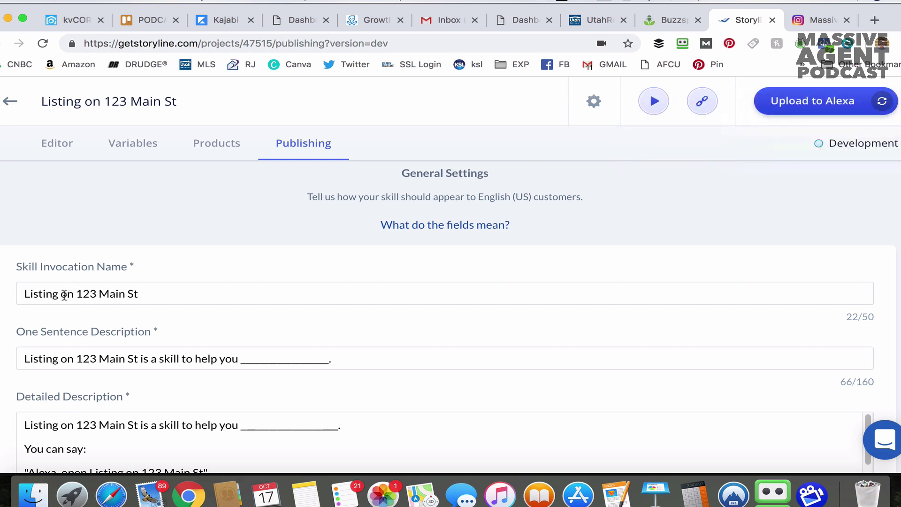
Step: Replace the invocation name 'Listing on 123 Main St' with 'Condo listing' and upload to Alexa
left_click(61, 293)
left_click_drag(25, 293, 195, 294)
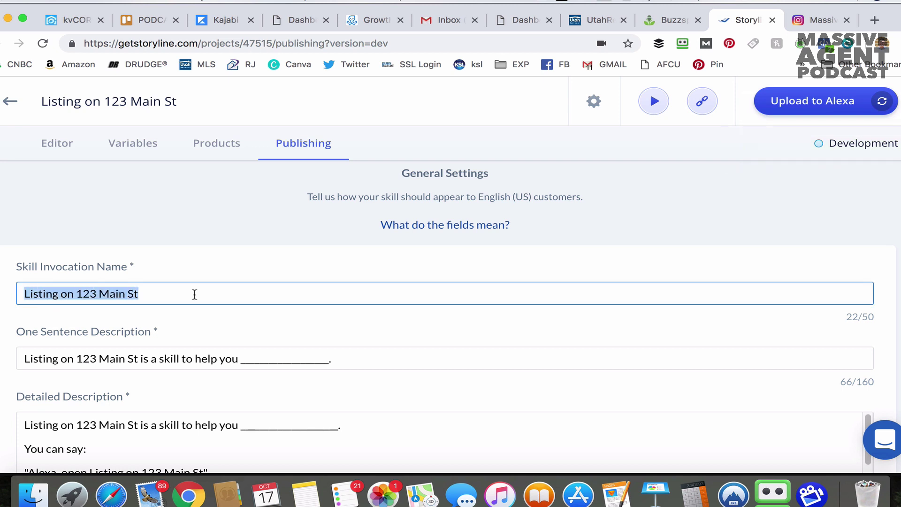
type("Condo listing")
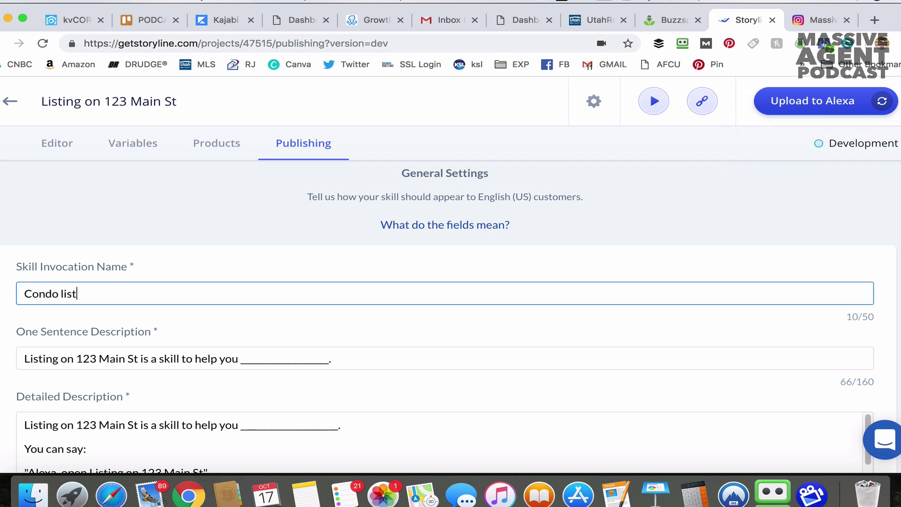
left_click(225, 316)
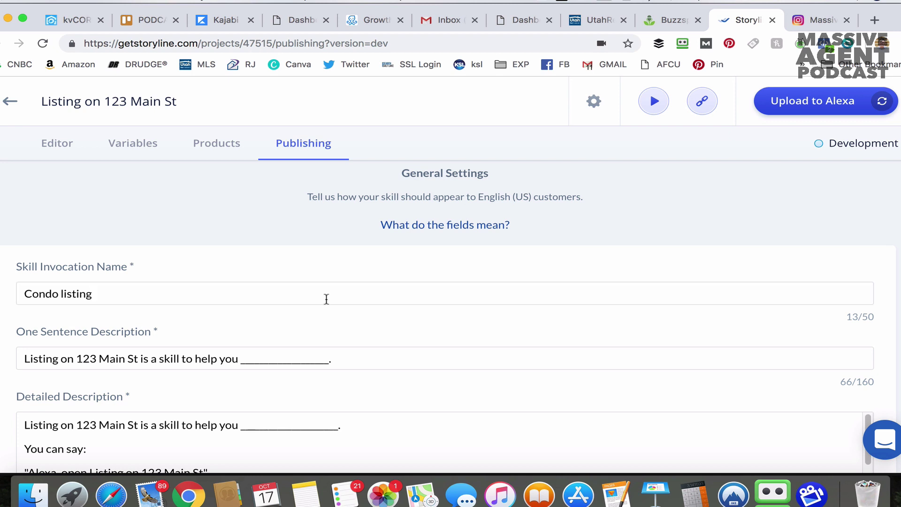
left_click(867, 102)
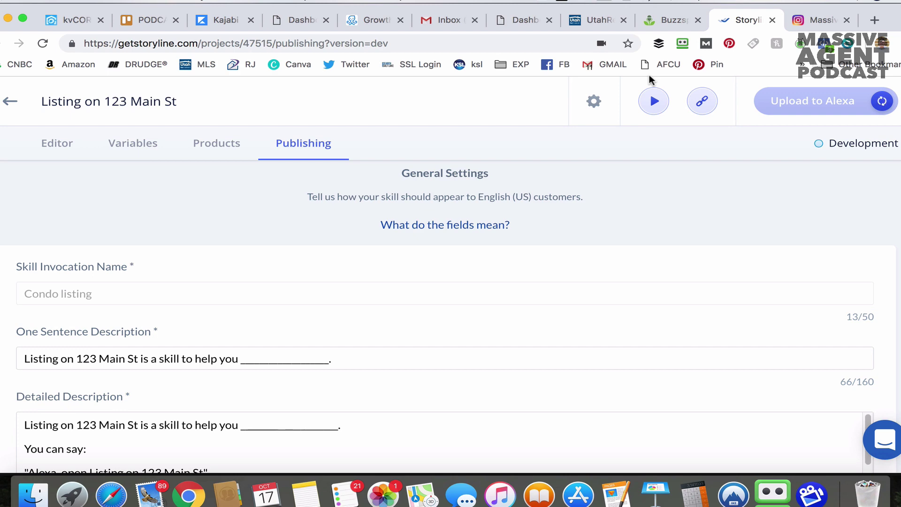
Step: Go back to the dashboard, reopen 'Listing on 123 Main St' to check its Publishing settings, then return to the dashboard
scroll(649, 80, "down", 3)
left_click(12, 104)
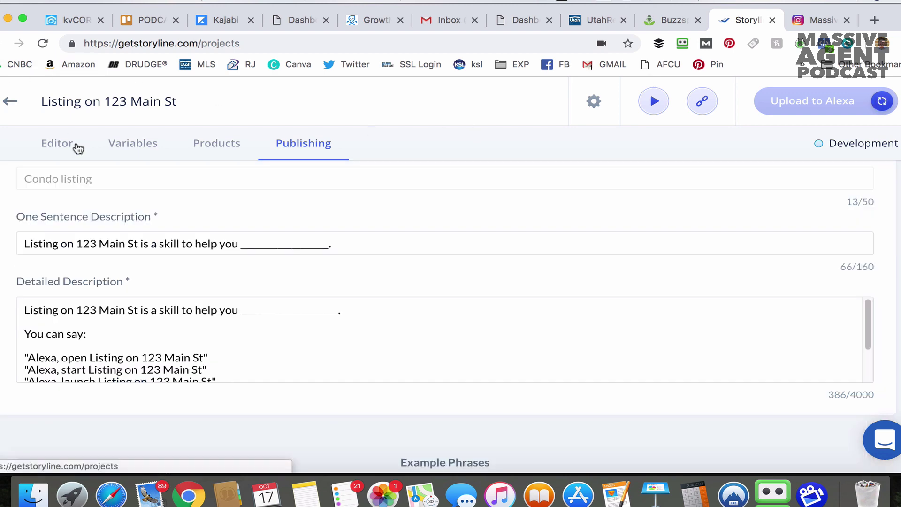
scroll(190, 284, "down", 5)
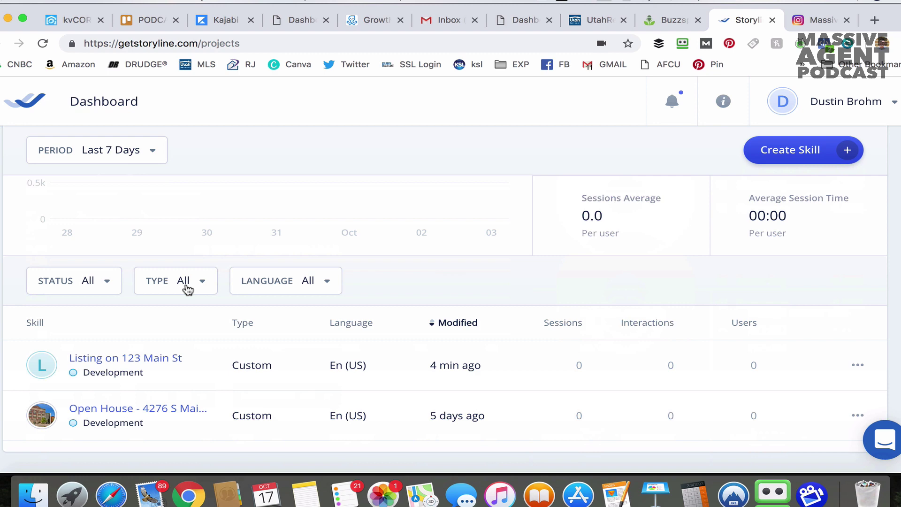
left_click(109, 360)
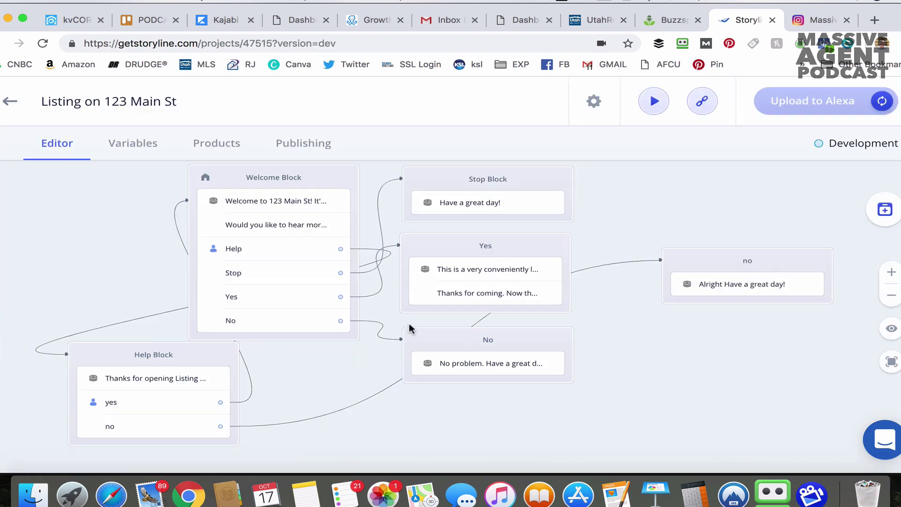
left_click_drag(42, 101, 187, 105)
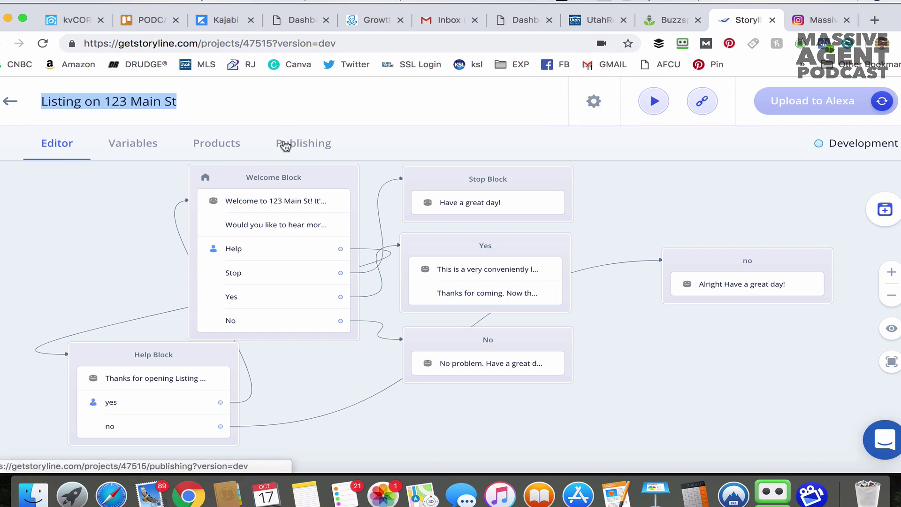
left_click(303, 143)
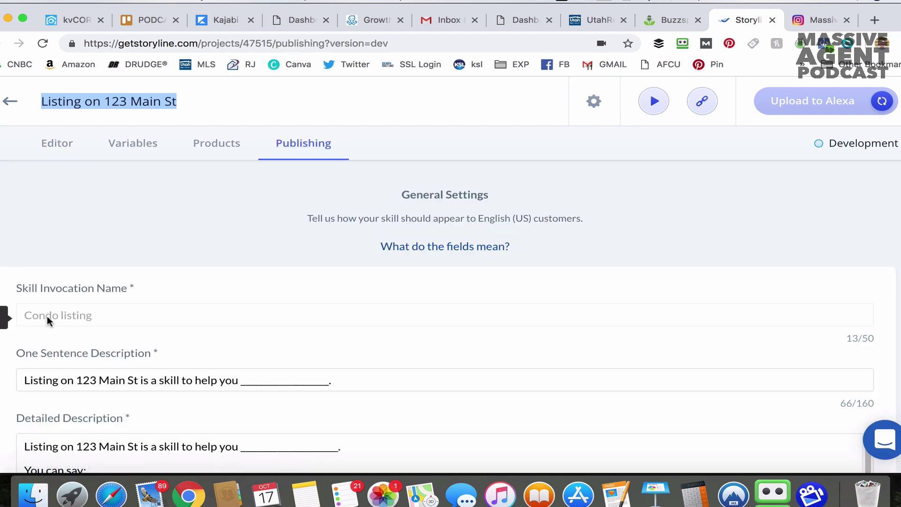
left_click(18, 108)
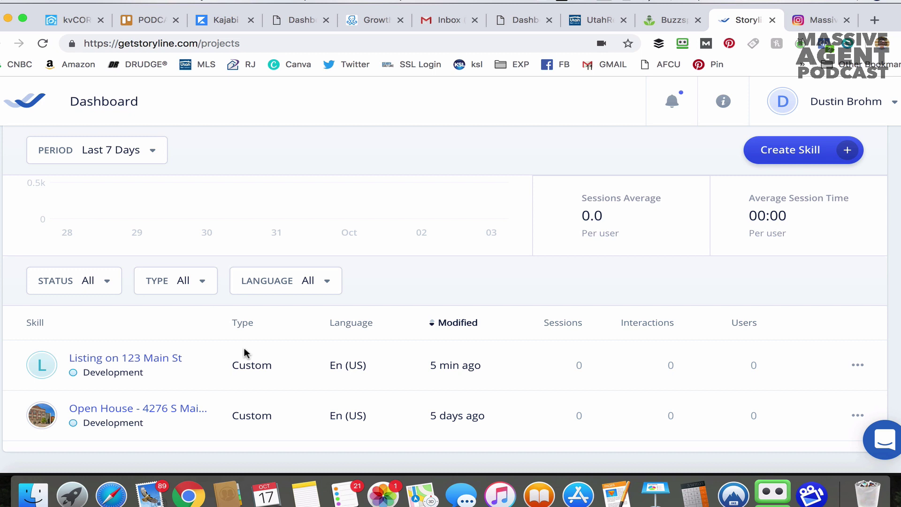
Step: Check the skill's Development status, then switch to the Instagram post about Alexa open-house skills
left_click_drag(145, 377, 80, 374)
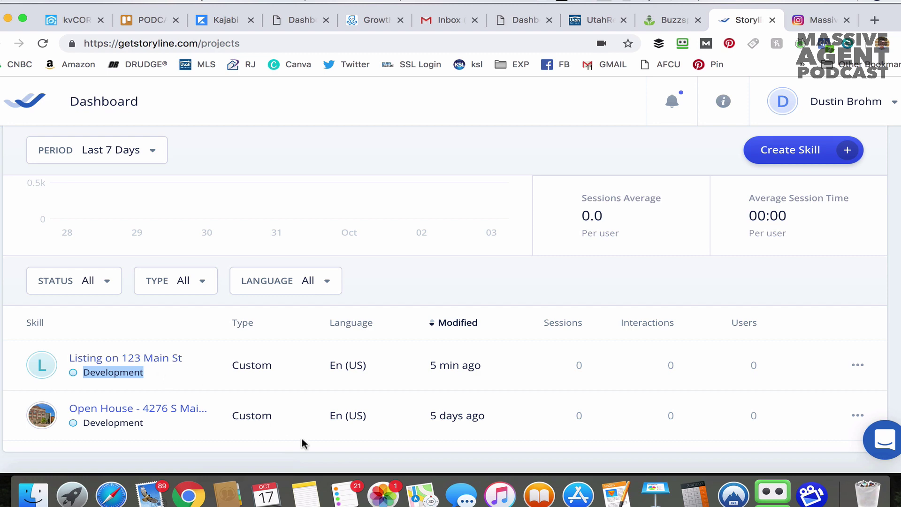
left_click(816, 21)
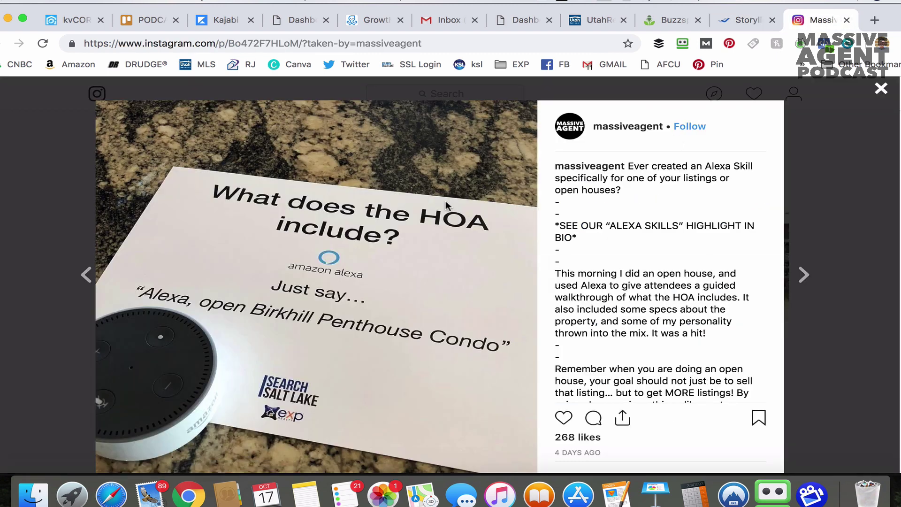